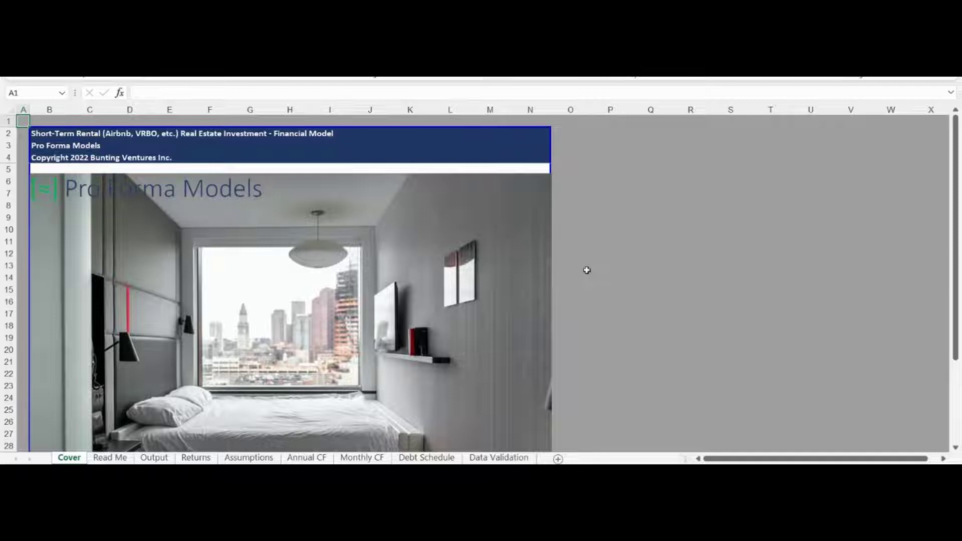
Step: Switch to the Read Me sheet and move to the Purpose section heading
key(ctrl+Page_Down)
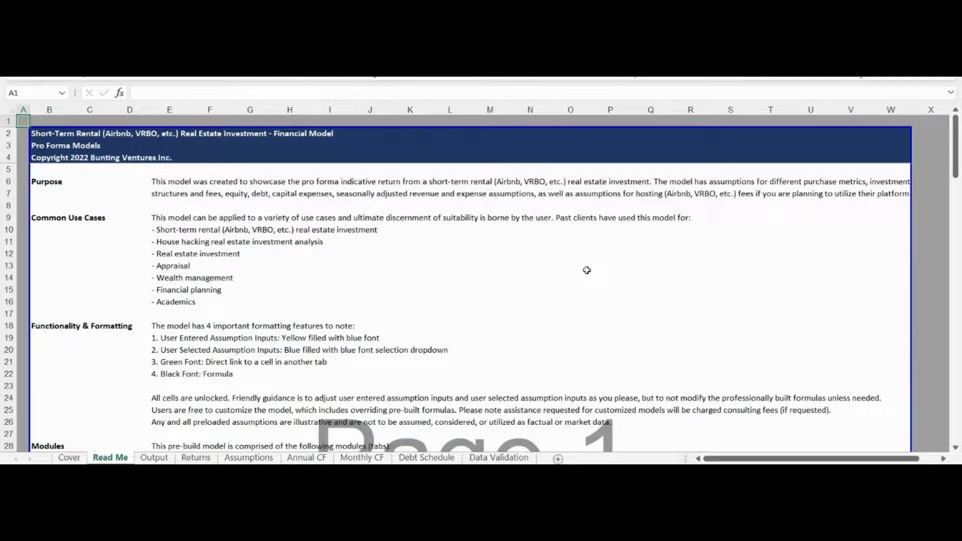
key(Down)
key(Down)
key(Down)
key(Down)
key(Right)
key(Down)
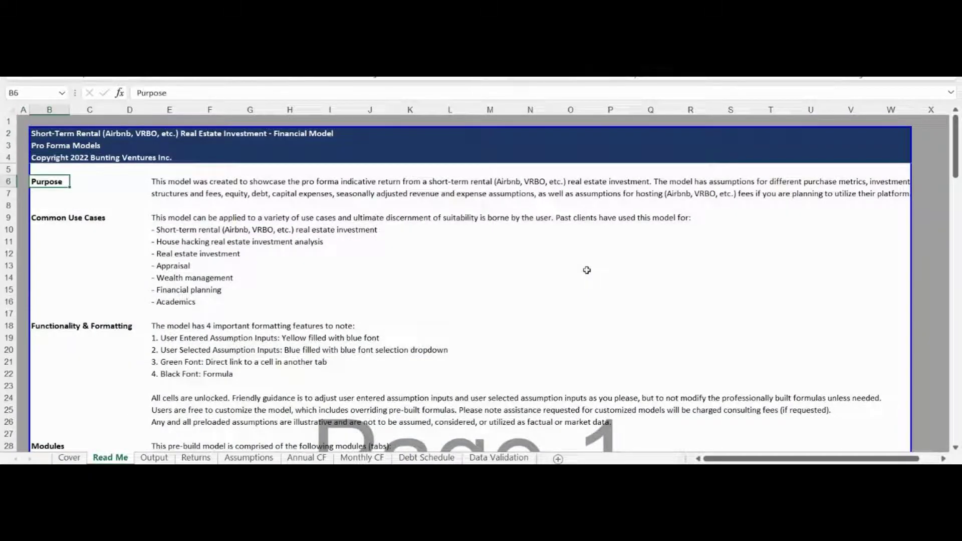
key(Down)
key(Down)
key(Down)
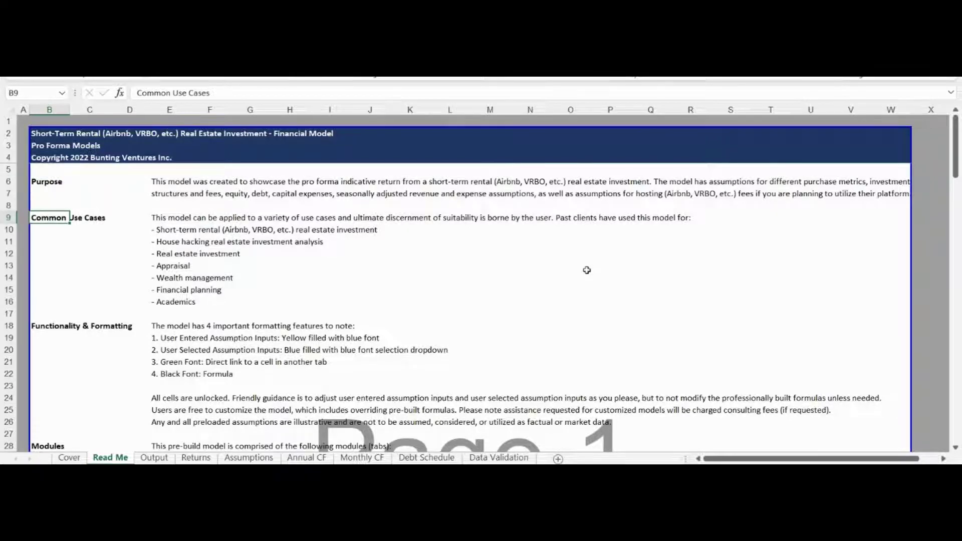
Step: Jump through the Functionality & Formatting, Modules, Outline, Documentation and Support headings
key(ctrl+Down)
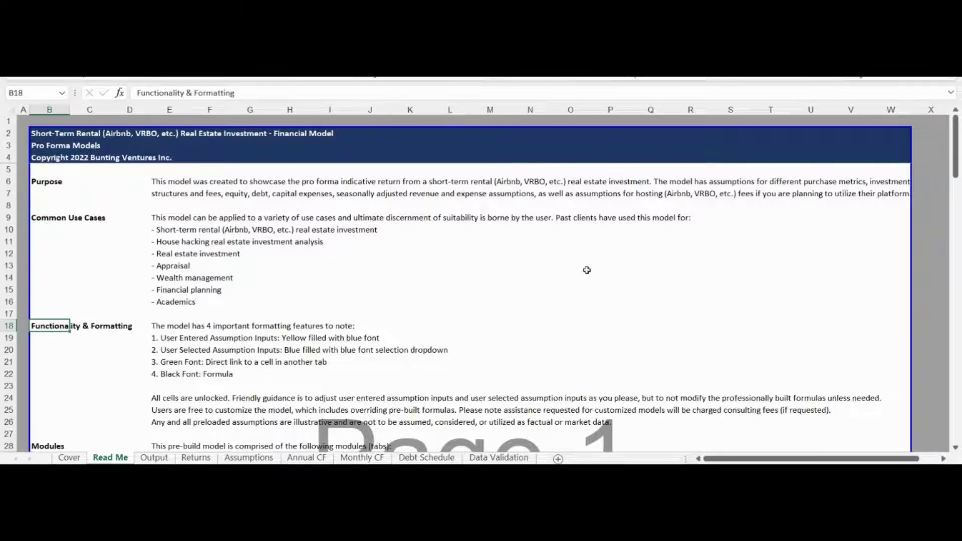
key(ctrl+Down)
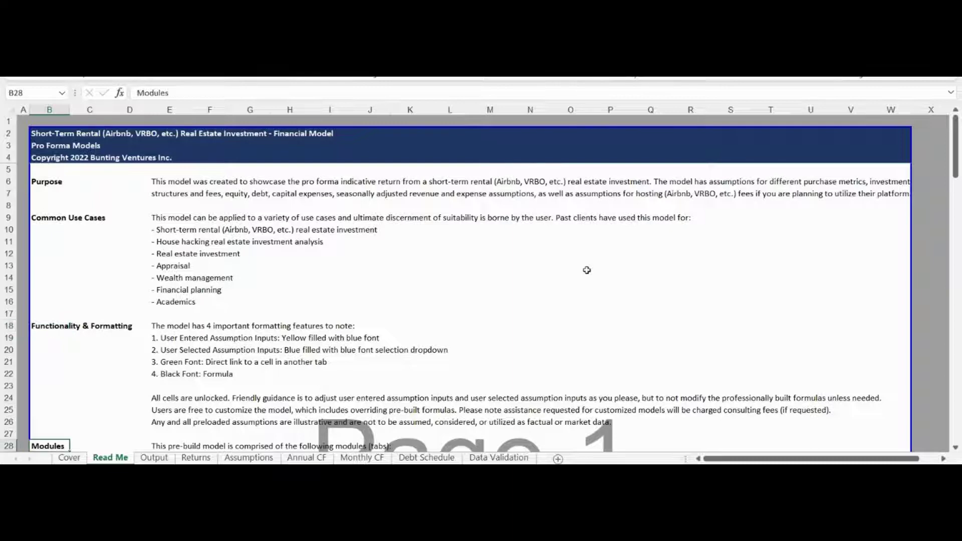
key(ctrl+Down)
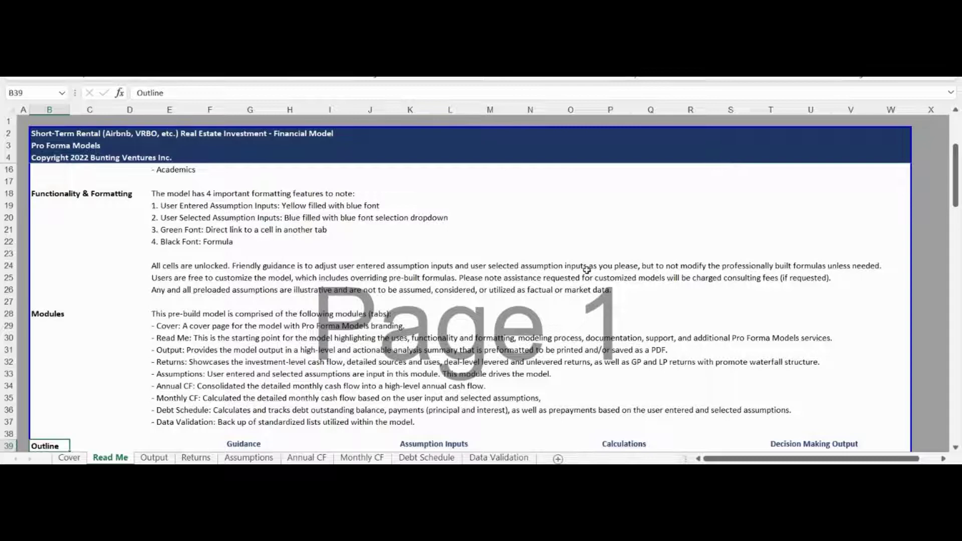
key(ctrl+Down)
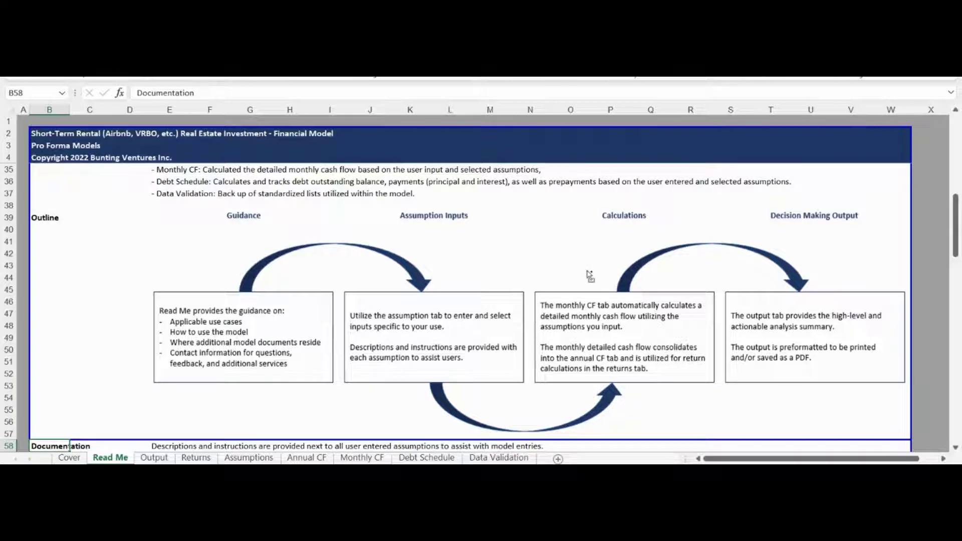
key(ctrl+Down)
key(ctrl+Down)
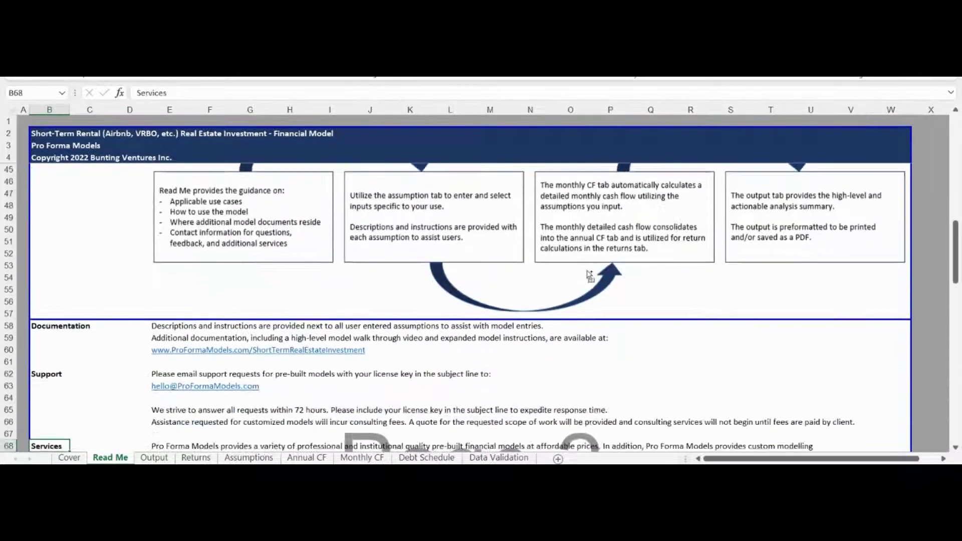
Step: Switch to the Assumptions sheet and go to the Property Information Address label
key(ctrl+Page_Down)
key(ctrl+Page_Down)
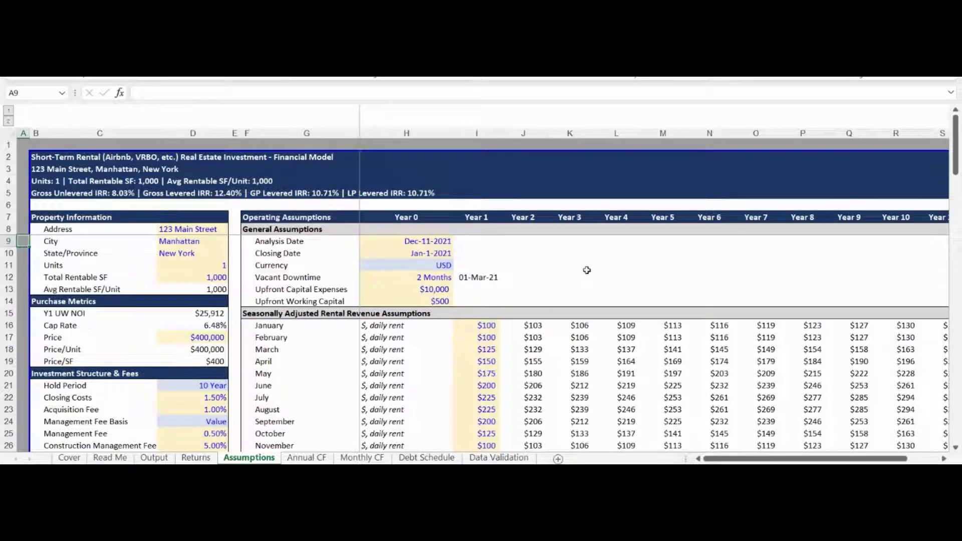
key(Up)
key(Up)
key(Right)
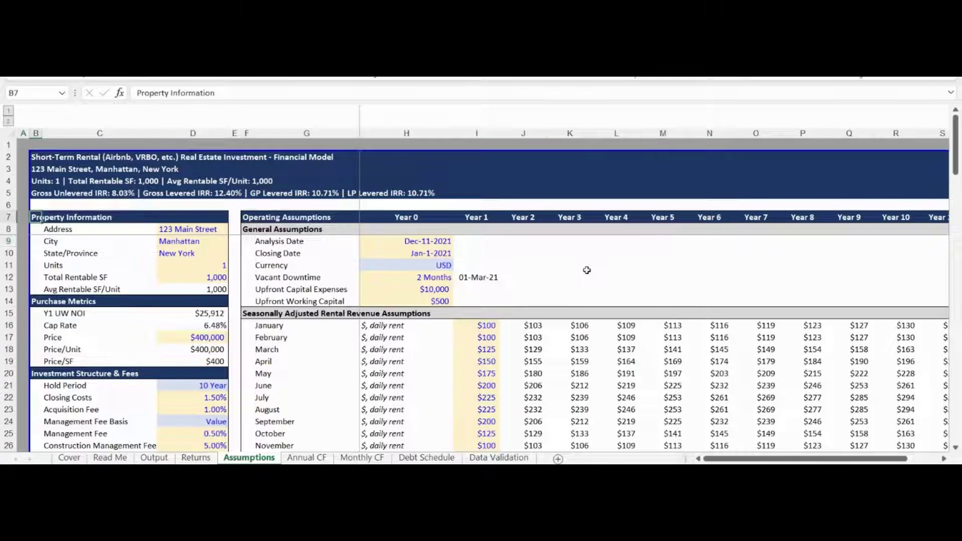
key(Down)
key(Right)
key(Right)
Step: Review the city (Manhattan), Avg Rentable SF/Unit, purchase price and fee inputs
key(Down)
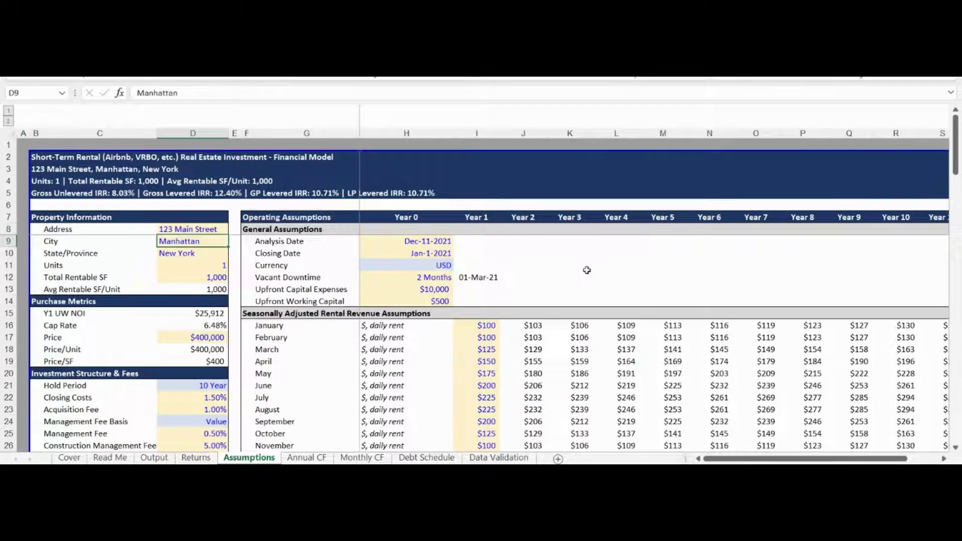
key(Down)
key(Down)
key(Down)
key(Down)
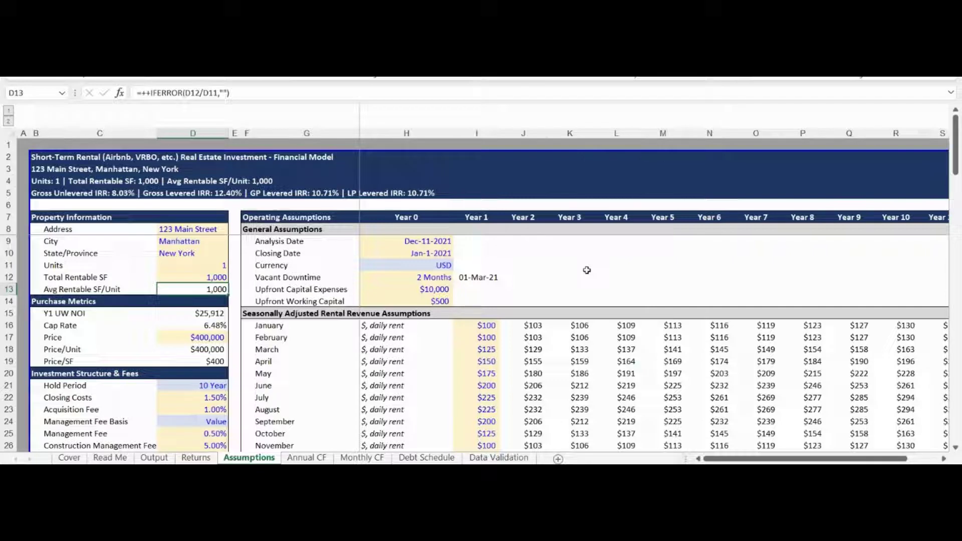
key(Down)
key(Down)
key(Down)
key(Down)
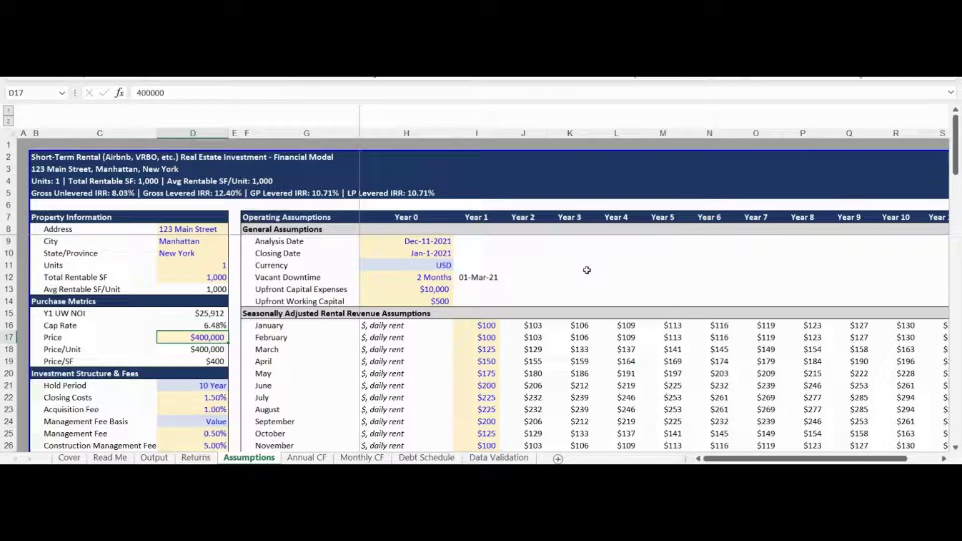
key(Down)
key(Down)
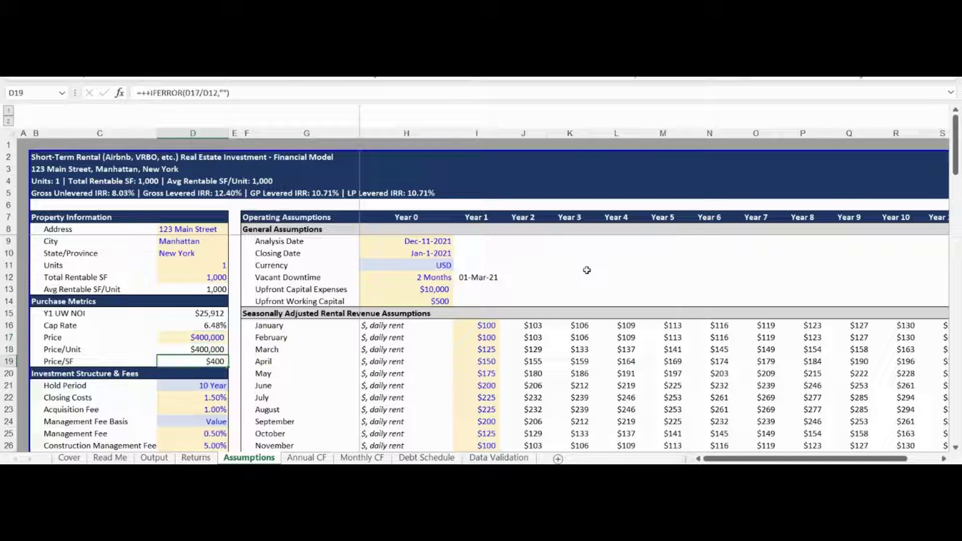
key(Down)
key(Down)
key(Down)
key(Down)
key(Down)
key(Down)
key(Down)
Step: Review Hold Period, Closing Costs, Acquisition Fee, Management Fee Basis and Management Fee inputs
key(Page_Down)
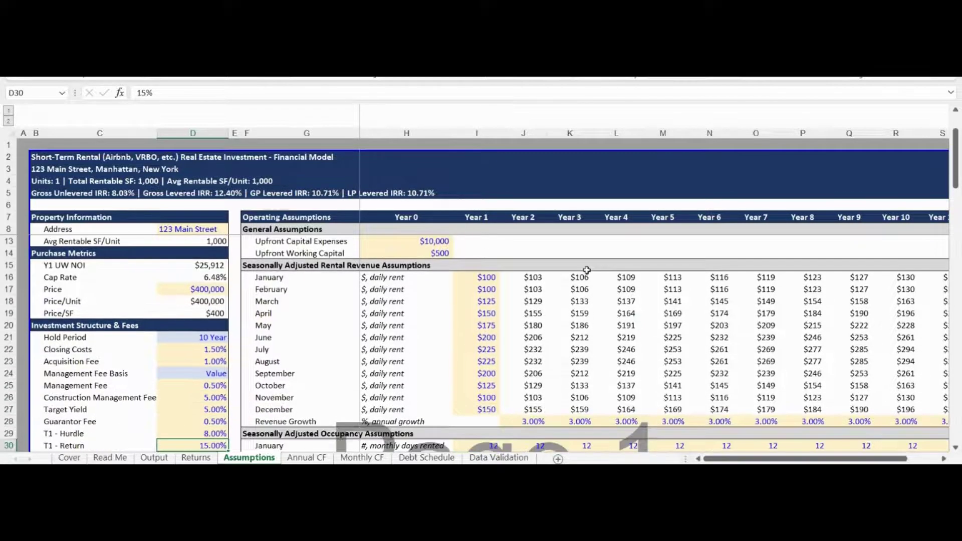
key(Page_Down)
key(Page_Up)
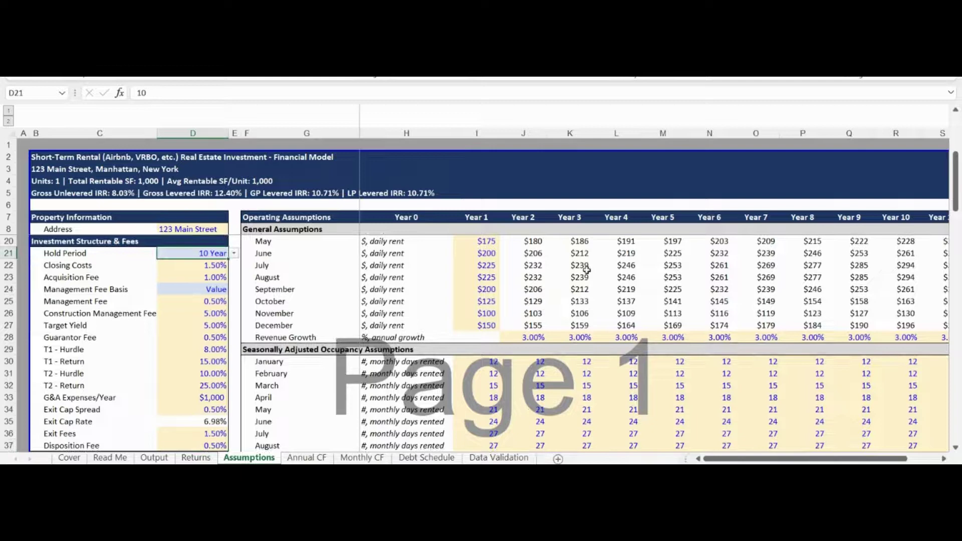
key(Down)
key(Down)
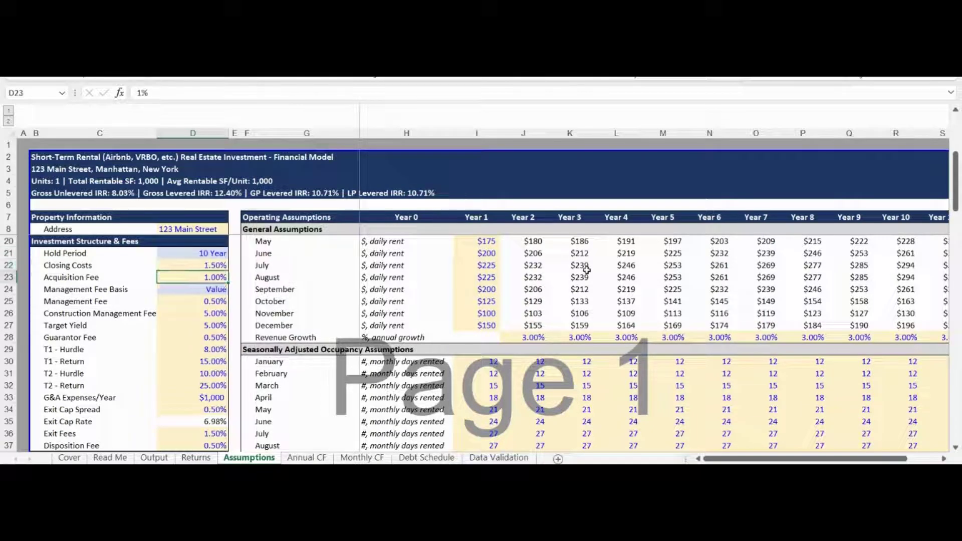
key(Down)
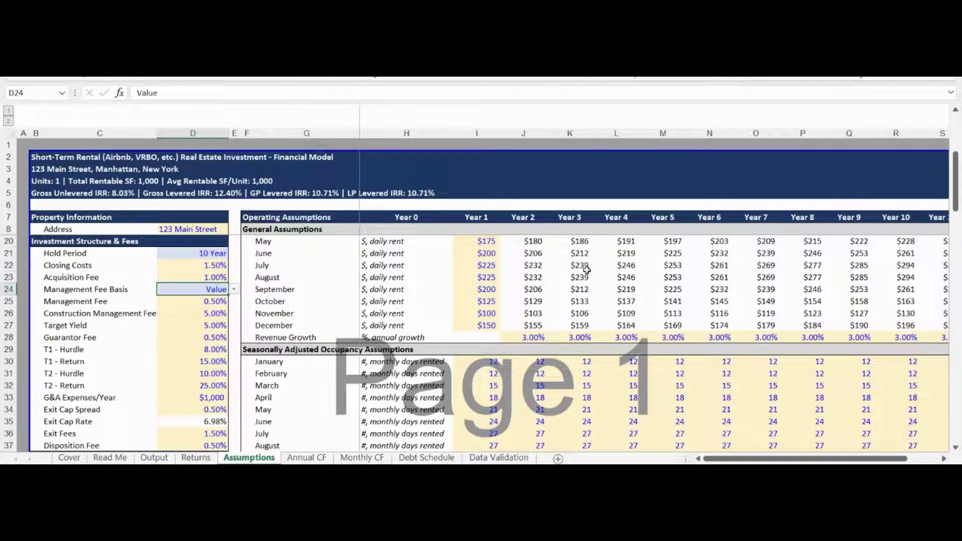
key(Down)
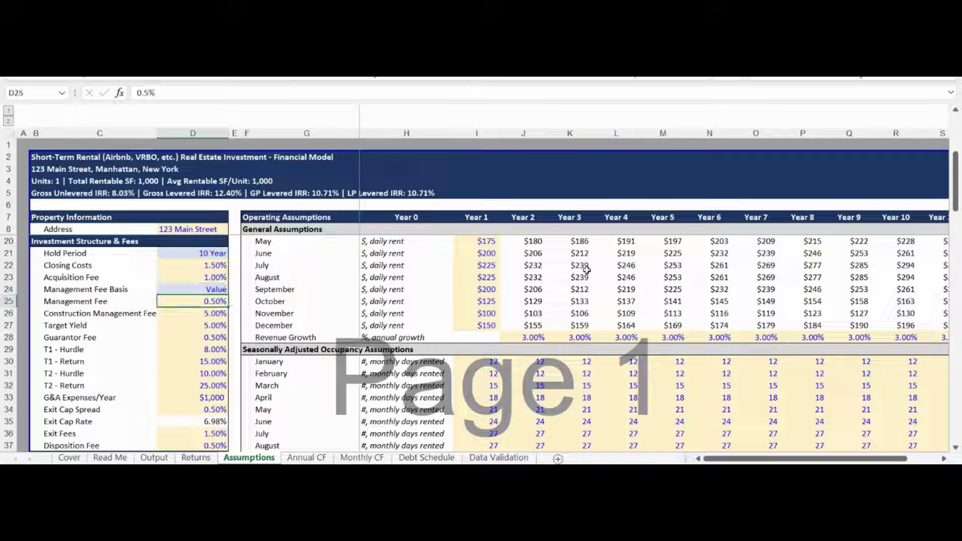
key(Down)
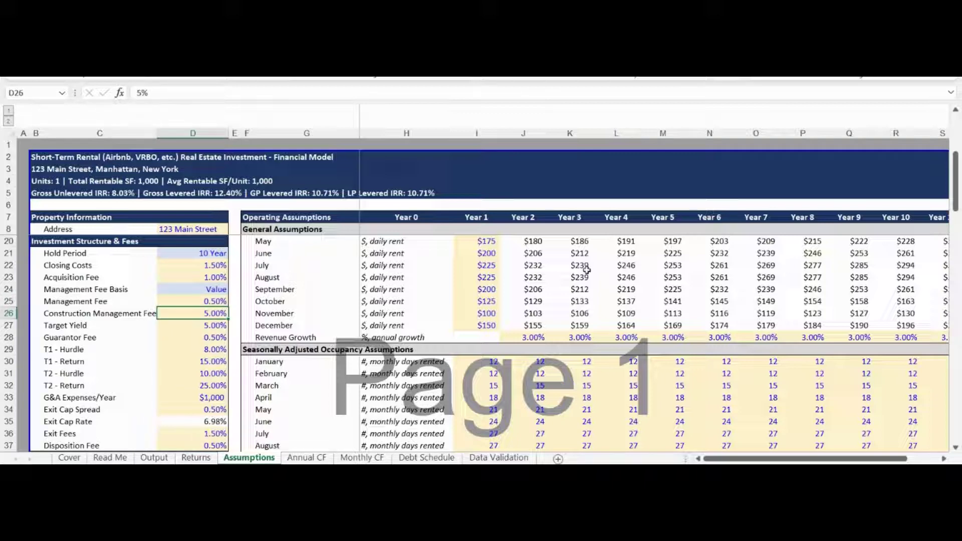
Step: Review Target Yield, Guarantor Fee, T1 Hurdle and Return, G&A, Exit Cap Spread and Disposition Fee
key(Down)
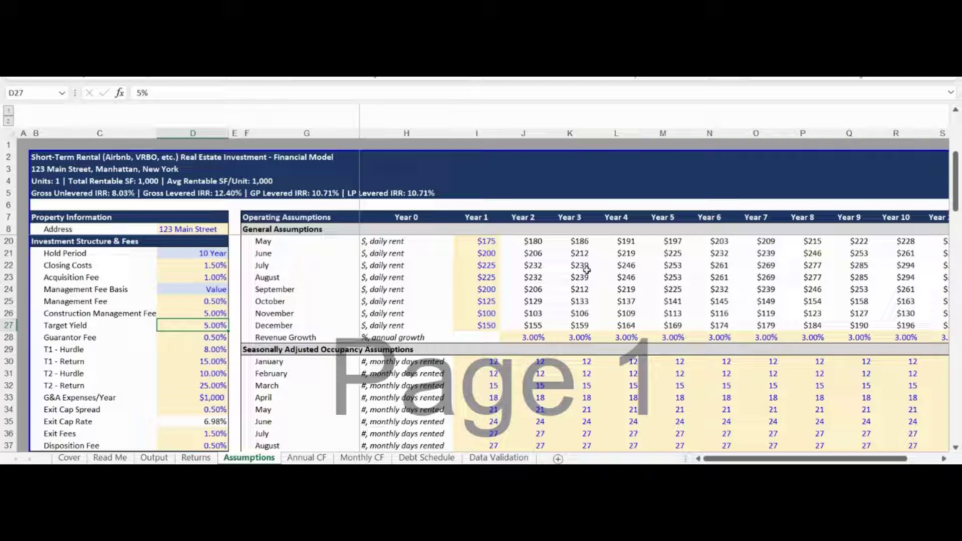
key(Down)
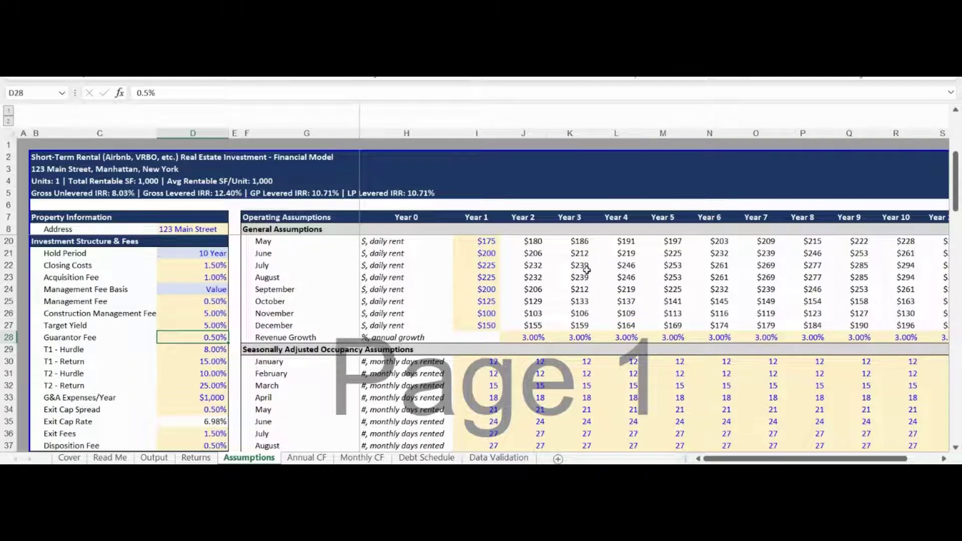
key(Down)
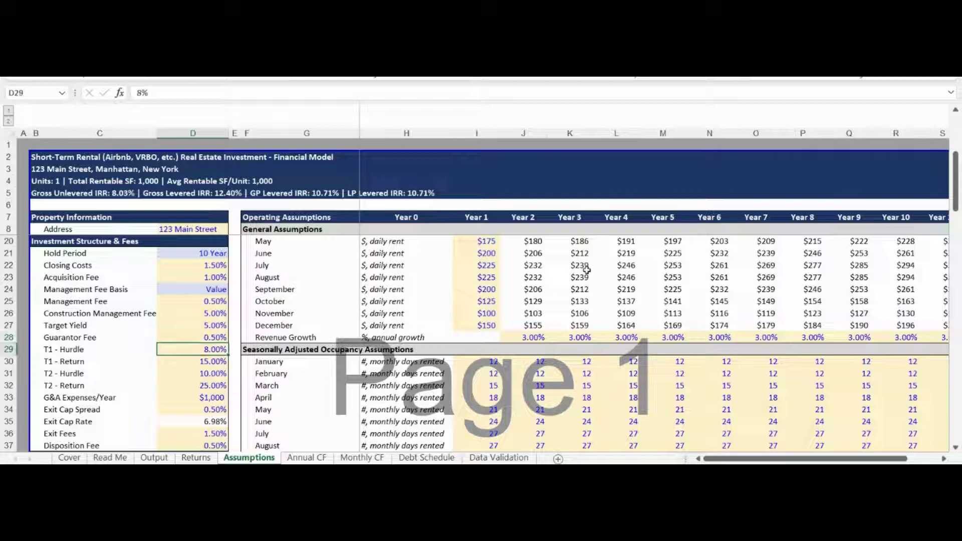
key(Down)
key(Down)
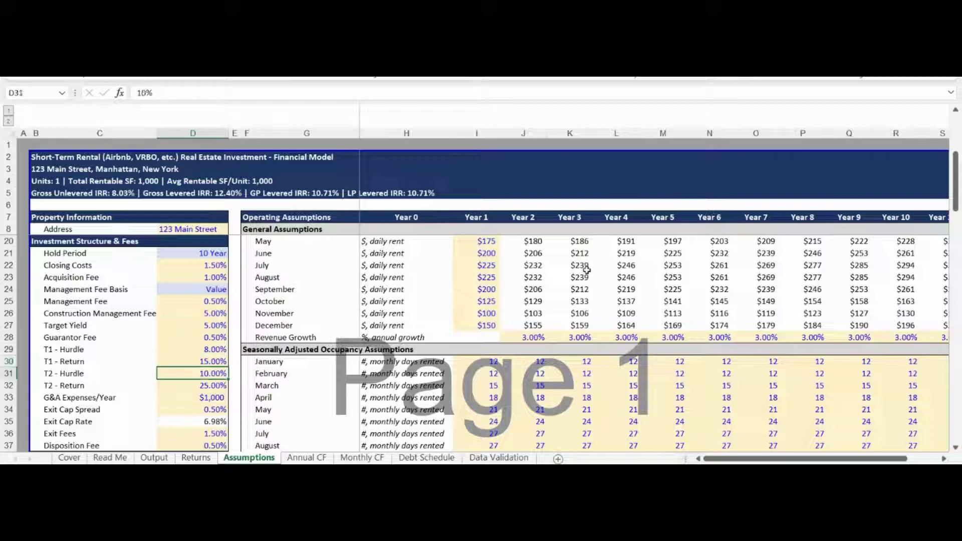
key(Down)
key(Down)
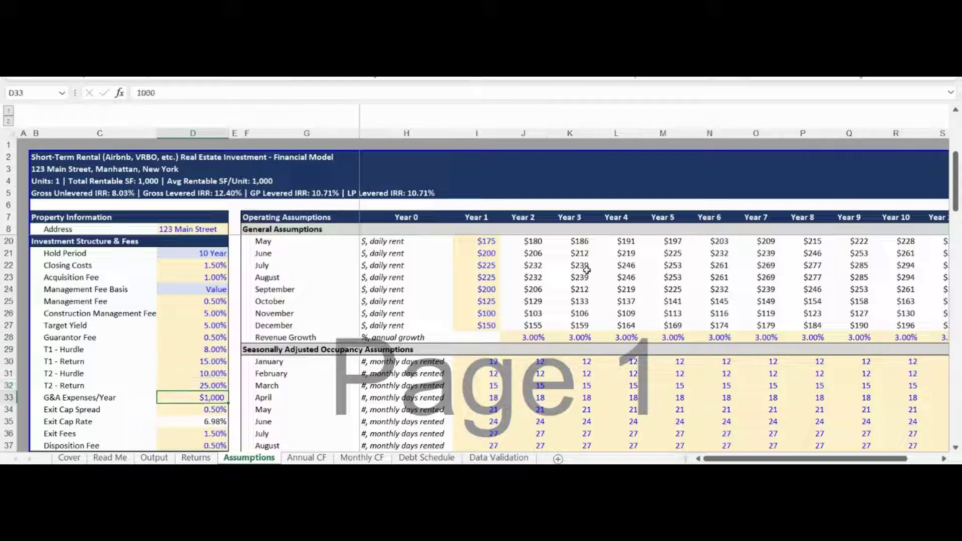
key(Down)
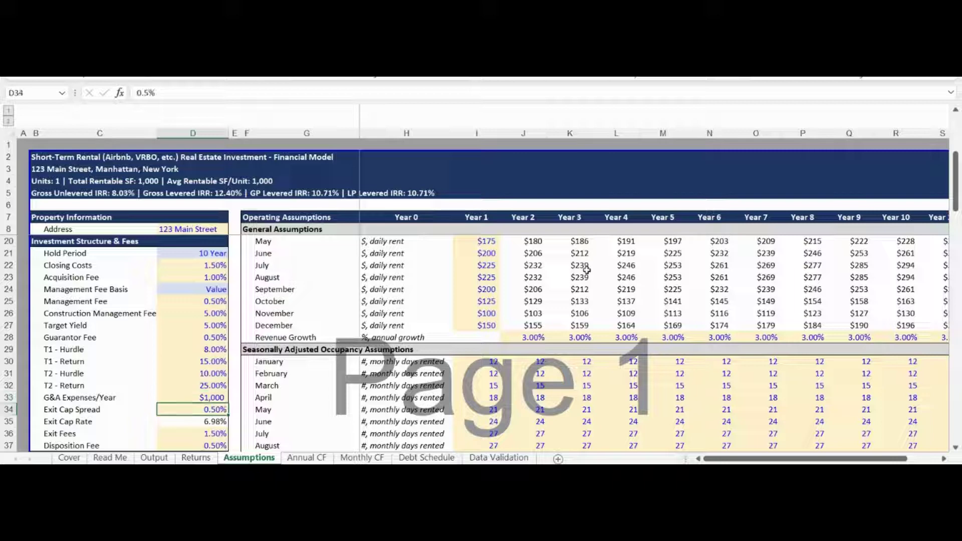
key(Down)
key(Down)
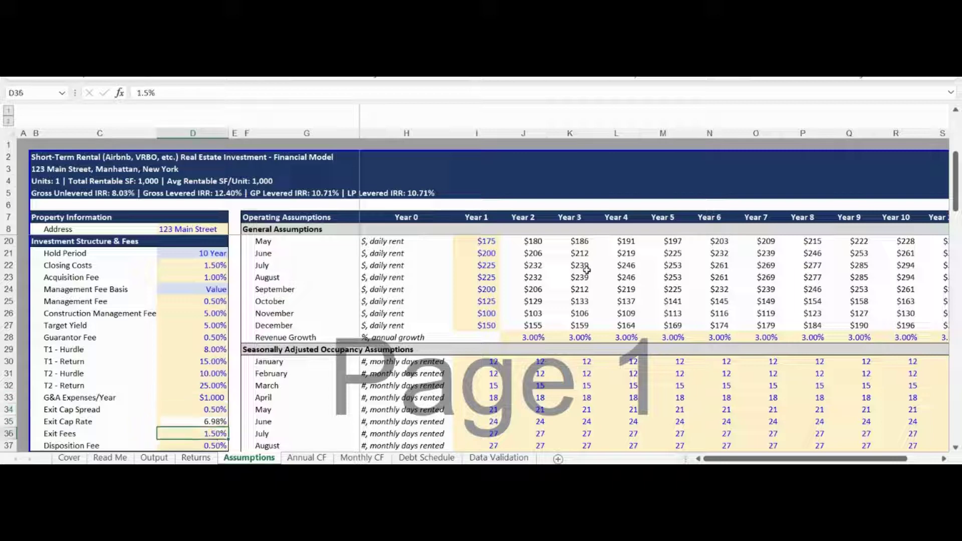
key(Down)
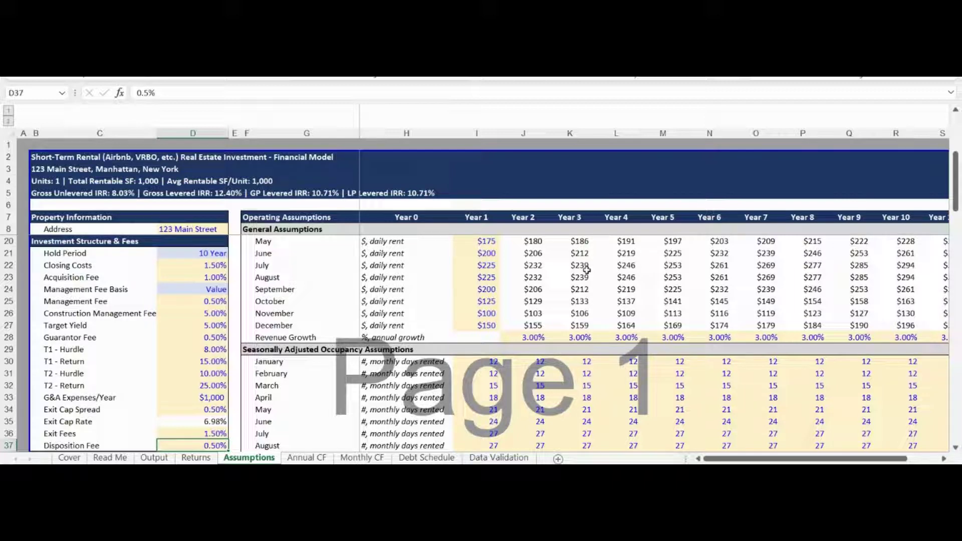
Step: Preview the lower acquisition debt inputs, then return to the equity inputs
key(Down)
key(Down)
key(Down)
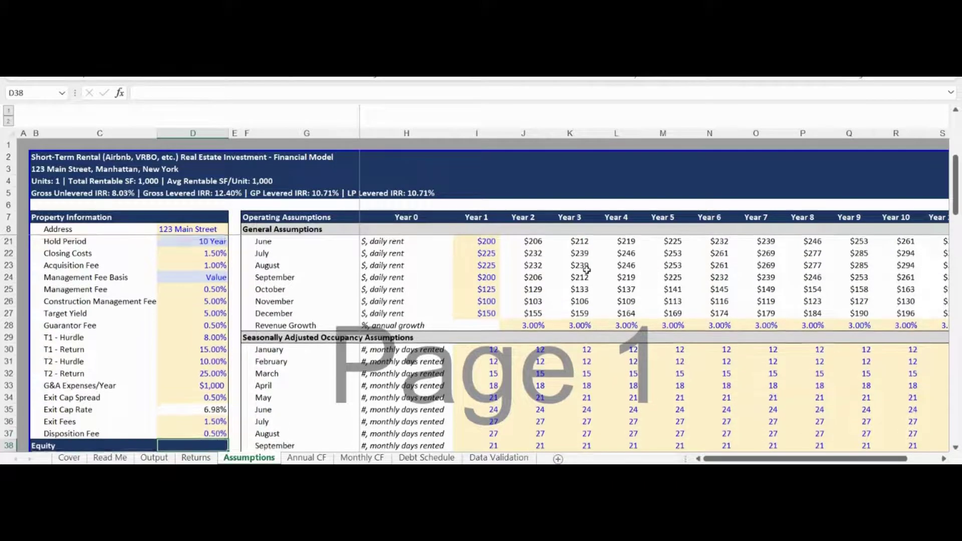
key(Down)
key(Down)
key(Down)
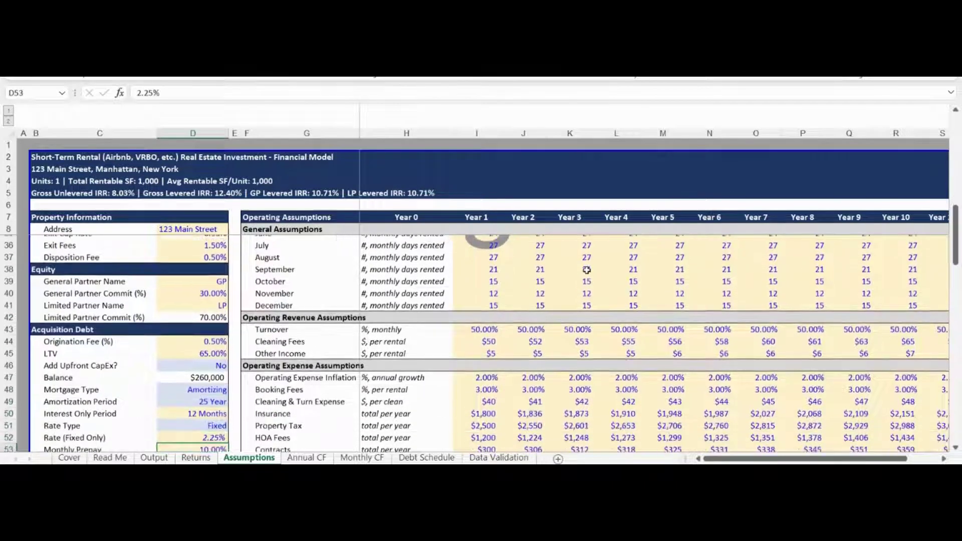
key(Down)
key(Up)
key(Up)
key(Up)
key(Up)
key(Up)
key(Up)
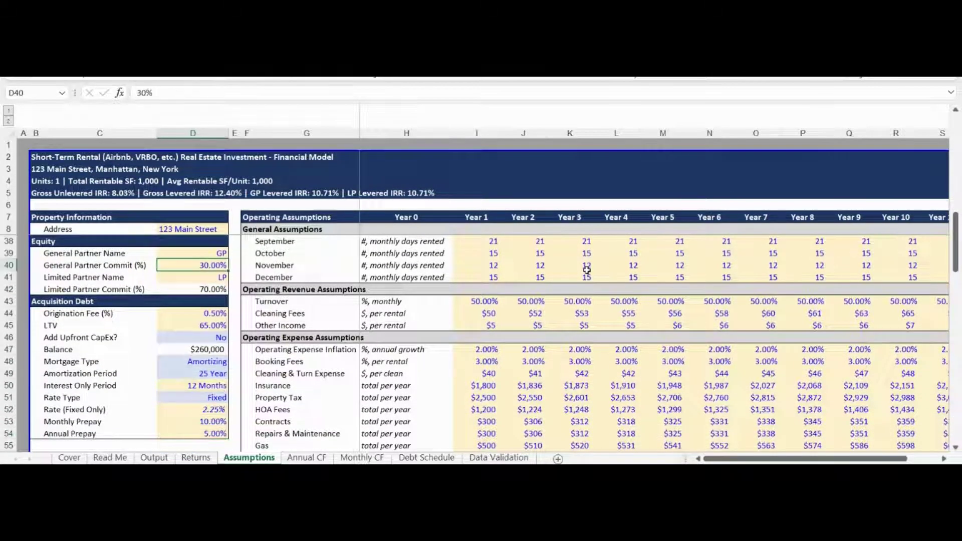
key(Up)
key(Up)
key(Down)
Step: Review LP name, origination fee, LTV, upfront CapEx, loan balance, mortgage type and amortization, then return to the top
key(Down)
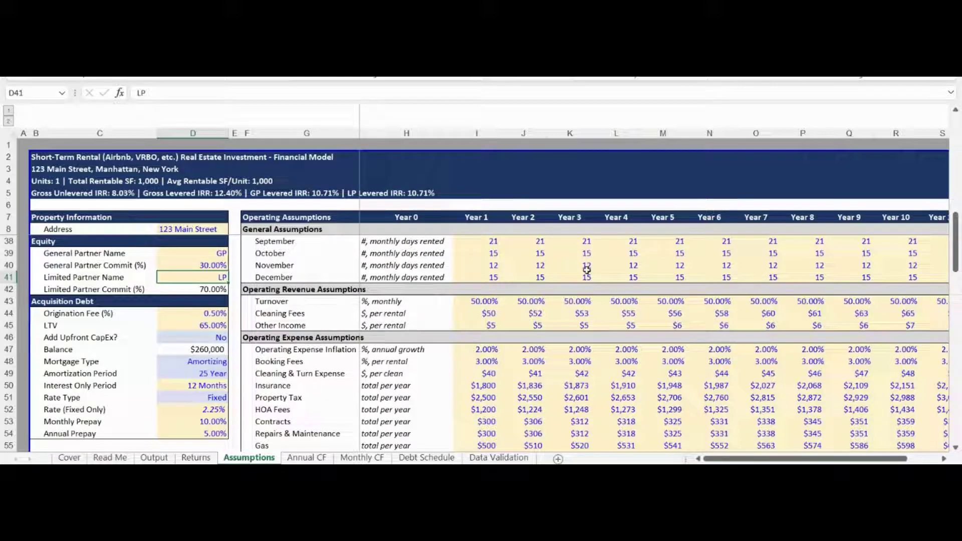
key(Down)
key(Down)
key(Down)
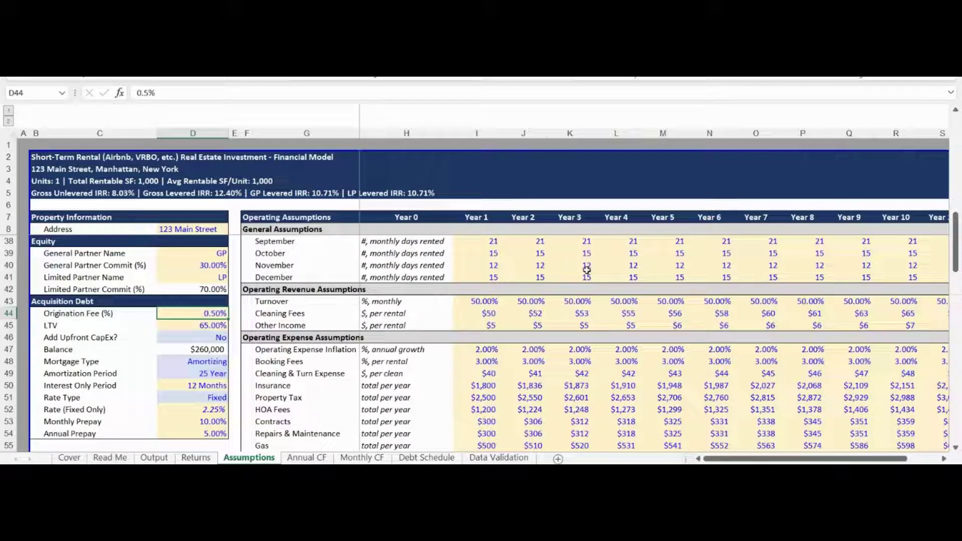
key(Down)
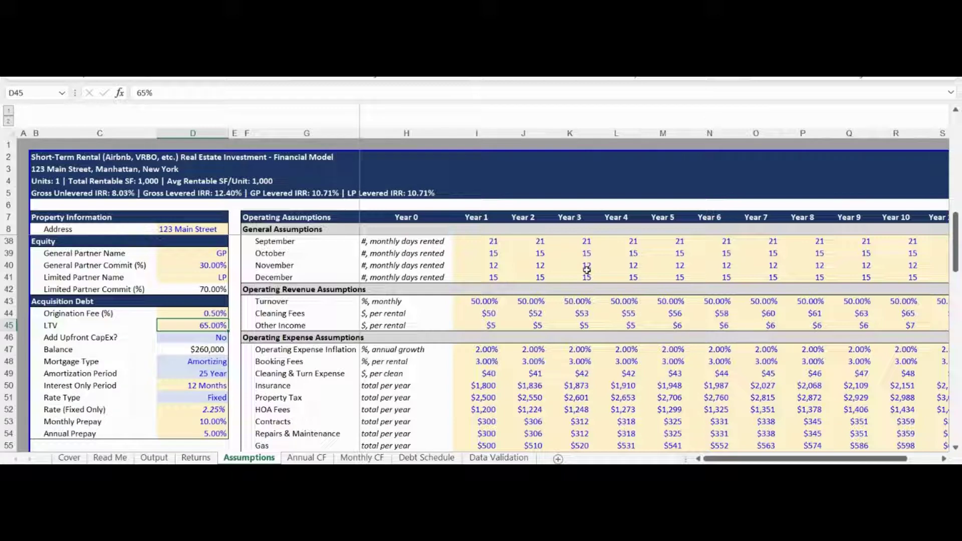
key(Down)
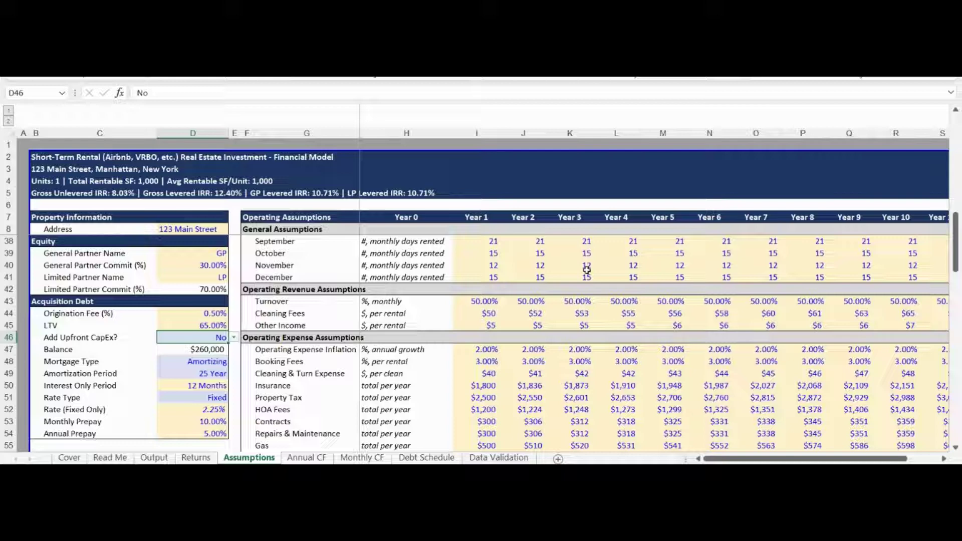
key(Down)
key(Down)
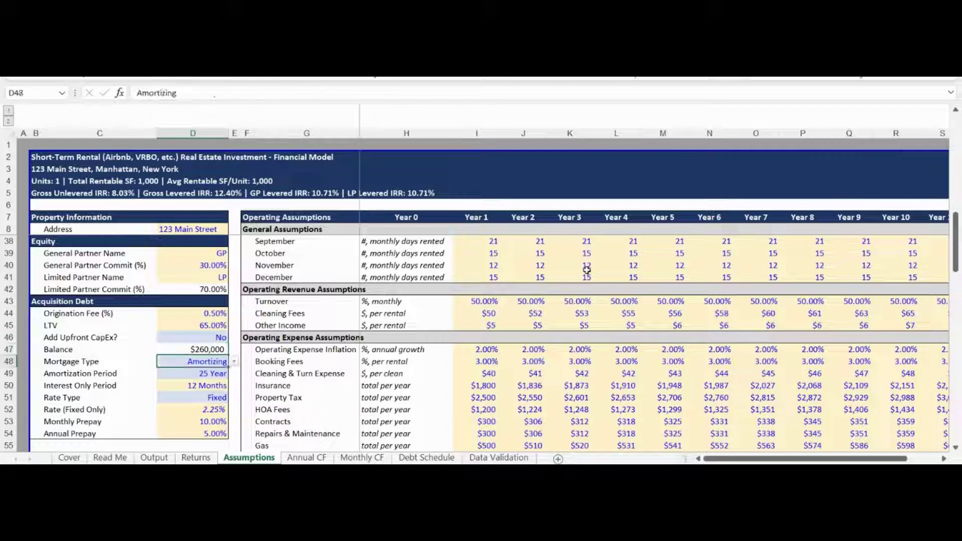
key(Down)
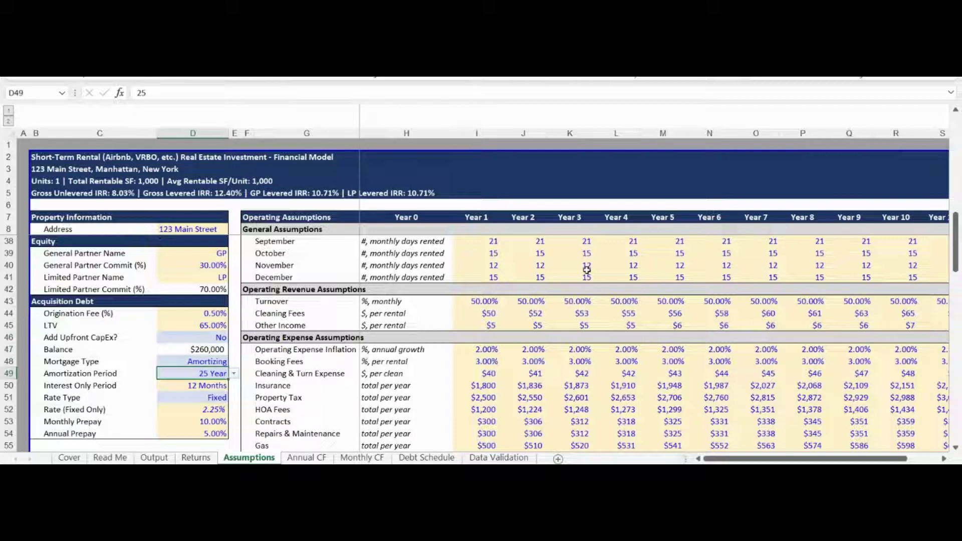
key(Down)
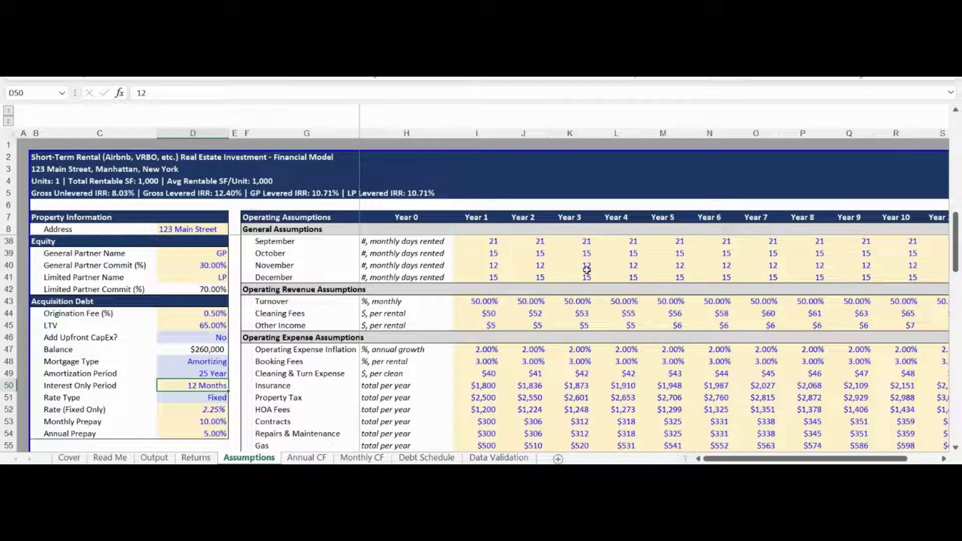
key(ctrl+Home)
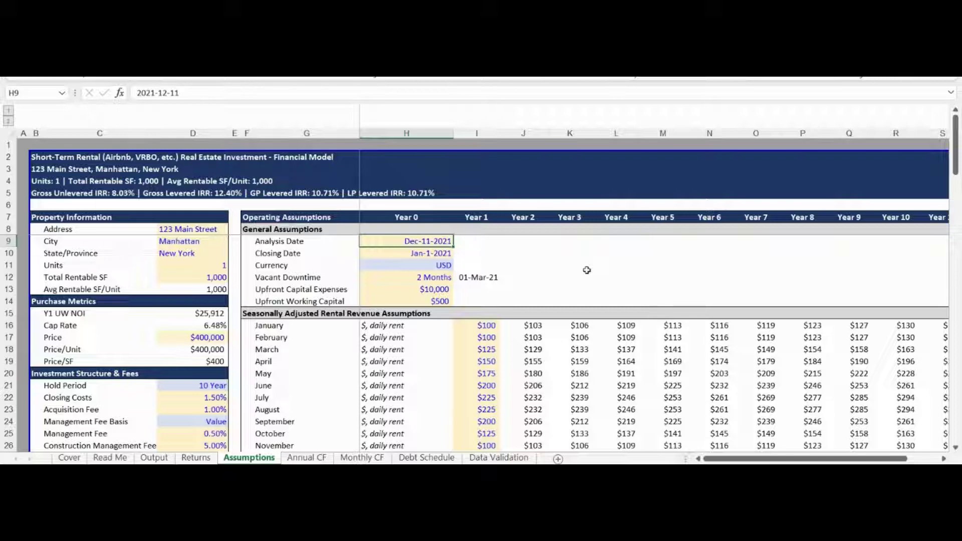
Step: Review the upfront capital expenses, vacant downtime and upfront working capital inputs
key(Down)
key(Down)
key(Down)
key(Down)
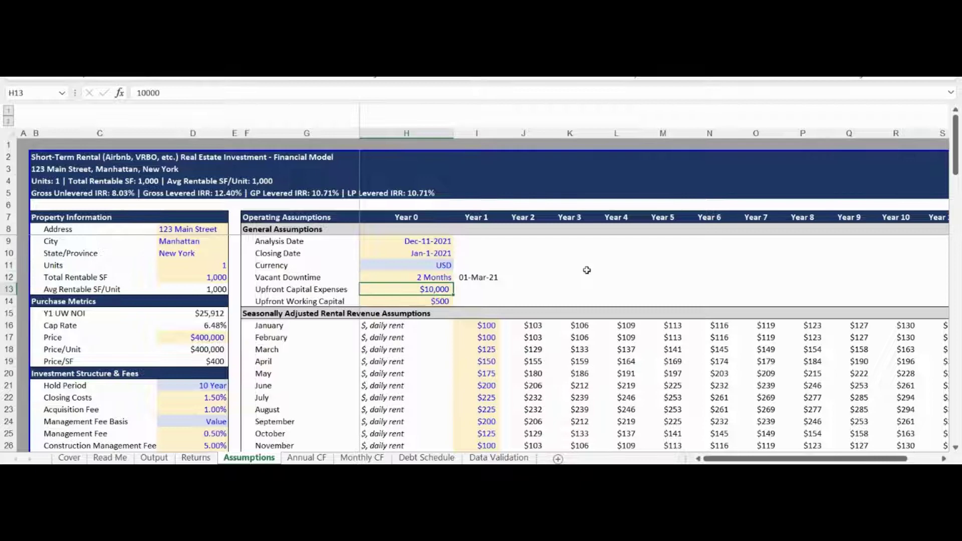
key(Up)
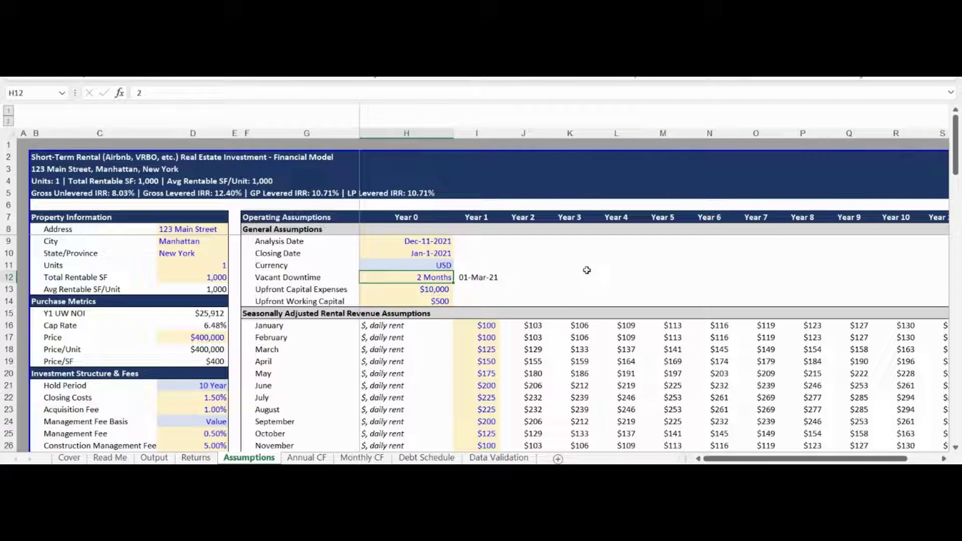
key(Down)
key(Down)
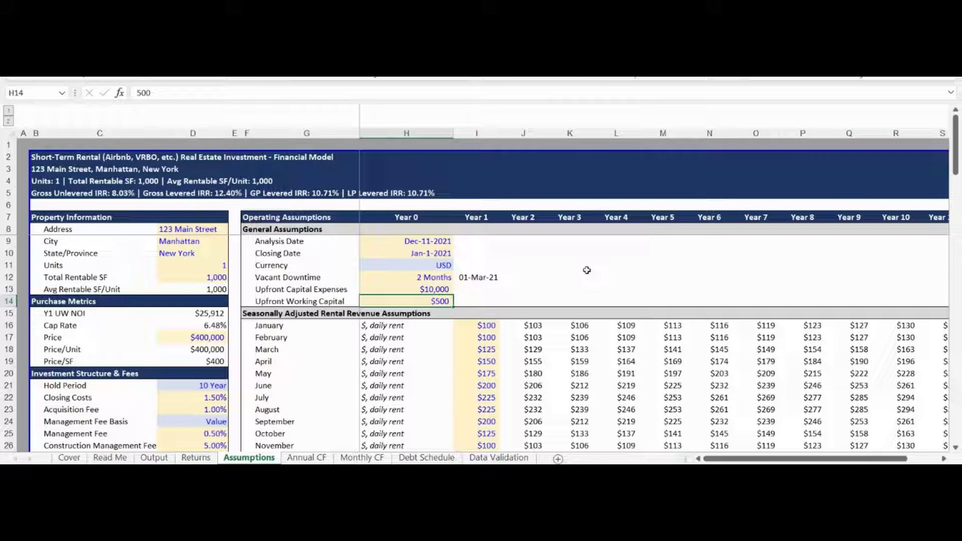
Step: Move down into the daily rent table to the month labels
key(Down)
key(Down)
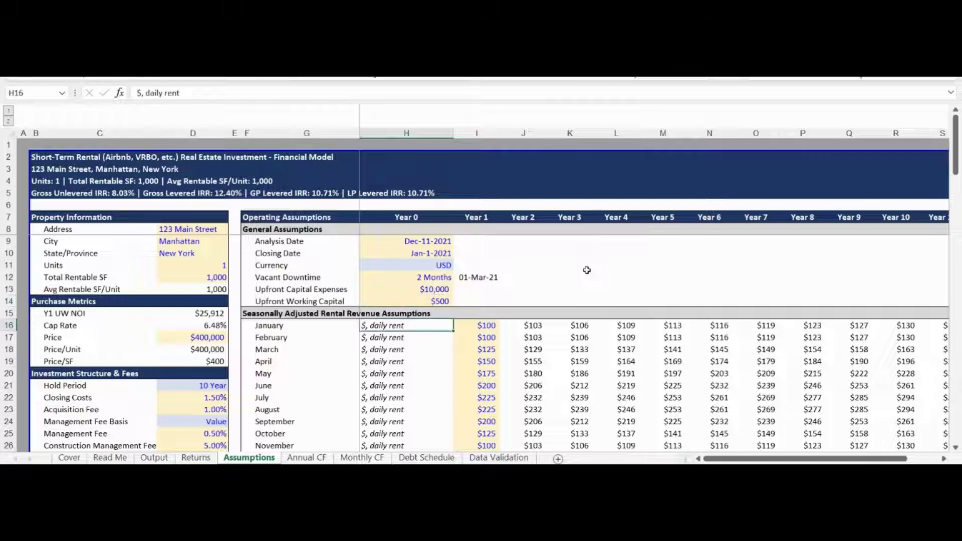
key(Down)
key(Down)
key(Down)
key(Down)
key(Down)
key(Up)
key(Left)
key(Left)
key(Up)
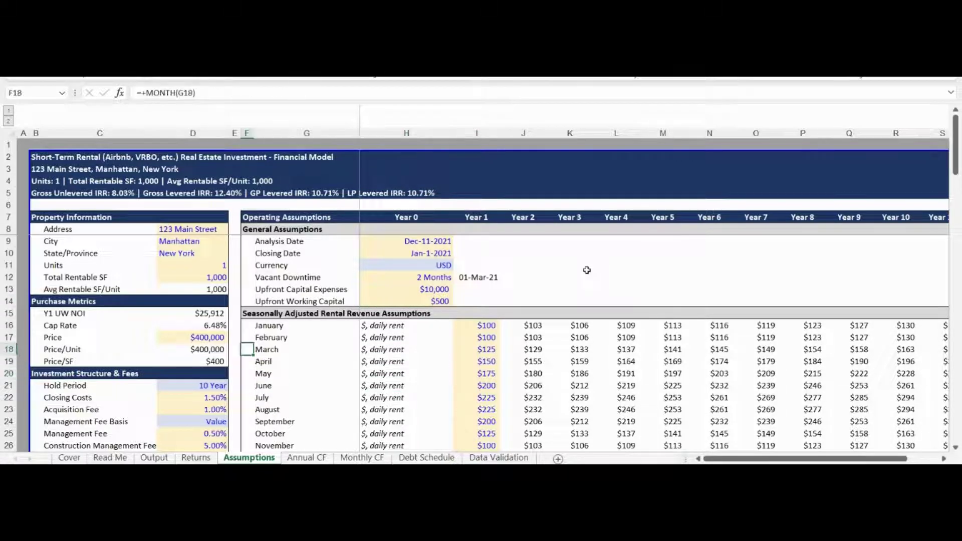
Step: Bring the daily rent table into view and return to the Year 1 rent values
key(Right)
key(Up)
key(Down)
key(Down)
key(Down)
key(Down)
key(Down)
key(Down)
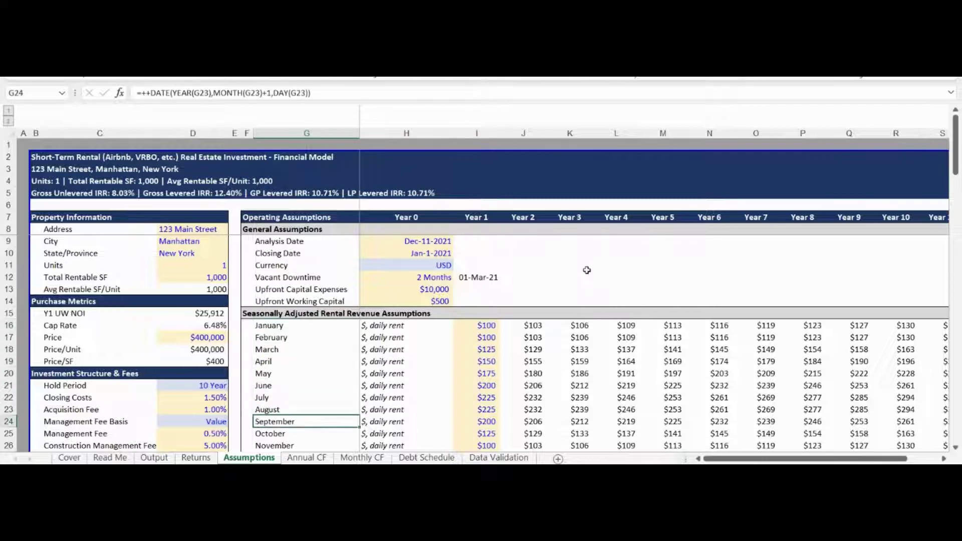
key(Down)
key(Down)
key(Down)
key(Down)
key(Down)
key(Down)
key(Down)
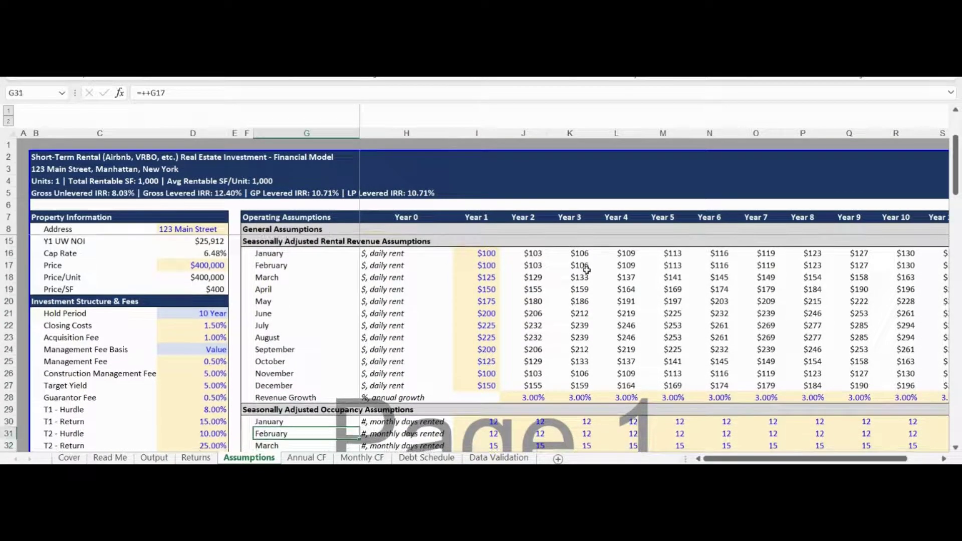
key(Up)
key(Up)
key(Up)
key(Up)
key(Right)
key(Up)
key(Up)
key(Up)
key(Right)
key(Up)
key(Up)
key(Up)
key(Up)
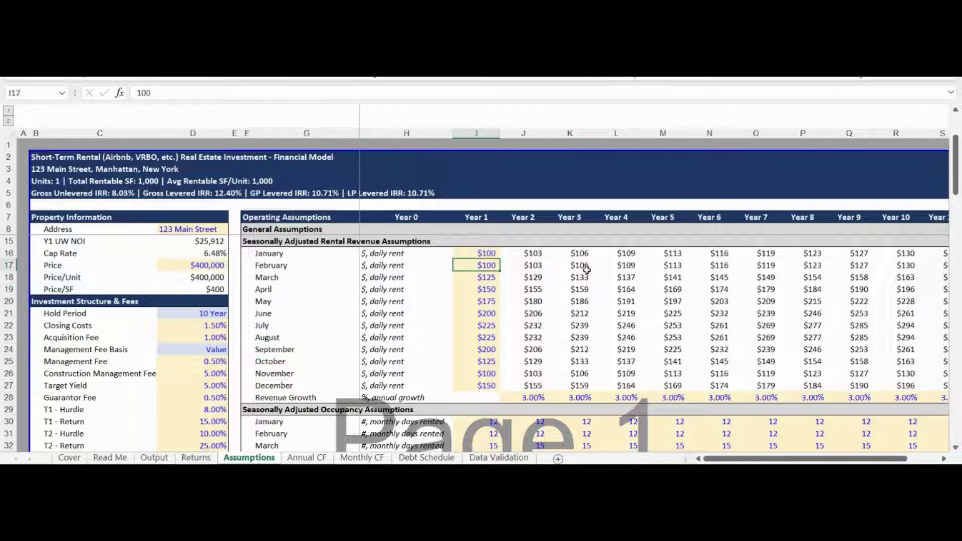
key(Up)
Step: Step through the Year 1 monthly rents starting from February
key(Down)
key(Down)
key(Down)
key(Down)
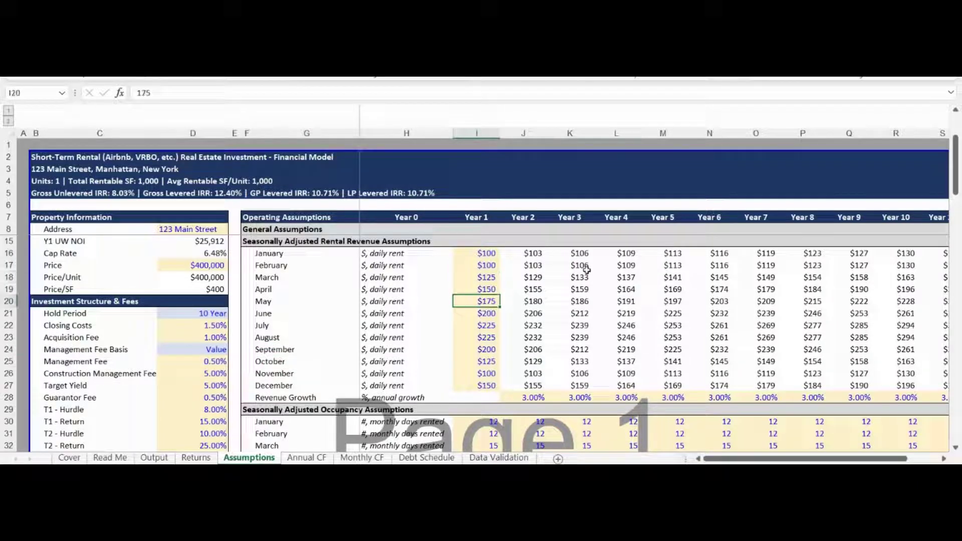
key(Down)
key(Down)
key(Down)
key(Down)
key(Down)
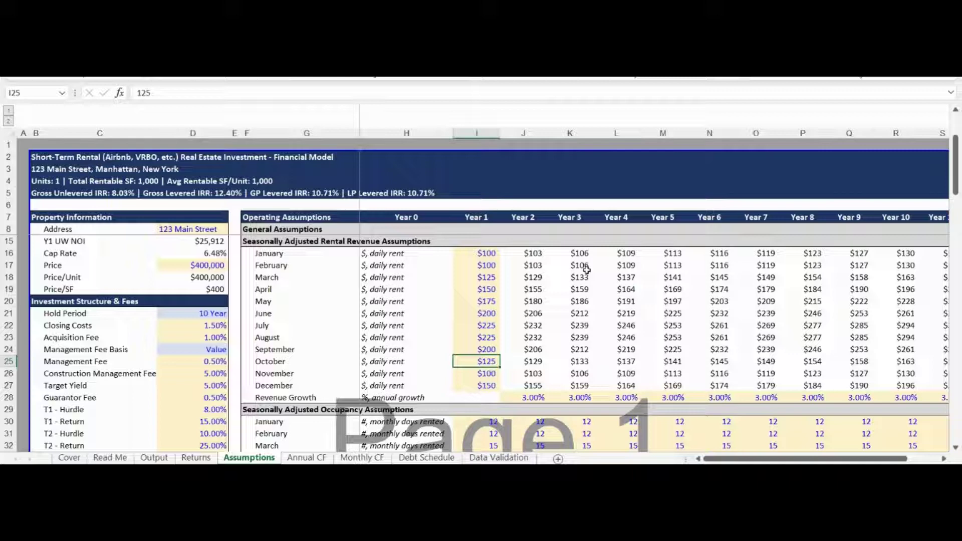
key(Down)
key(Down)
key(Down)
key(Down)
key(Down)
key(Down)
key(Down)
key(Down)
key(Down)
key(Down)
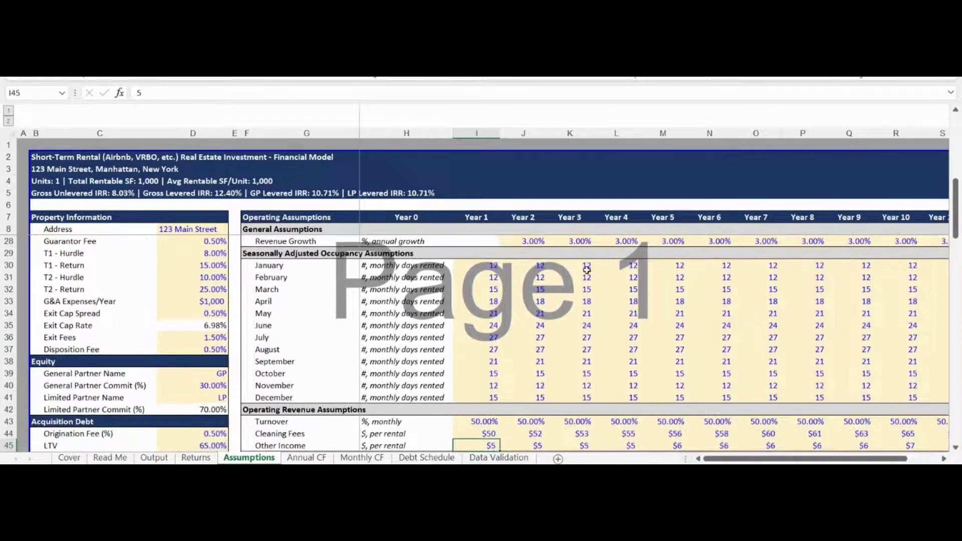
key(Down)
key(Up)
key(Up)
key(Up)
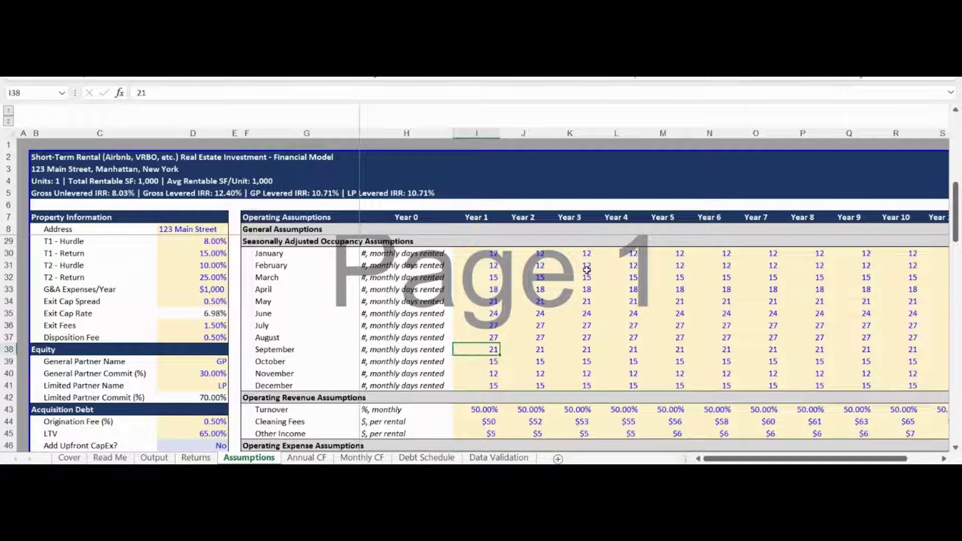
key(Up)
key(Up)
key(Up)
key(Up)
key(Up)
key(Up)
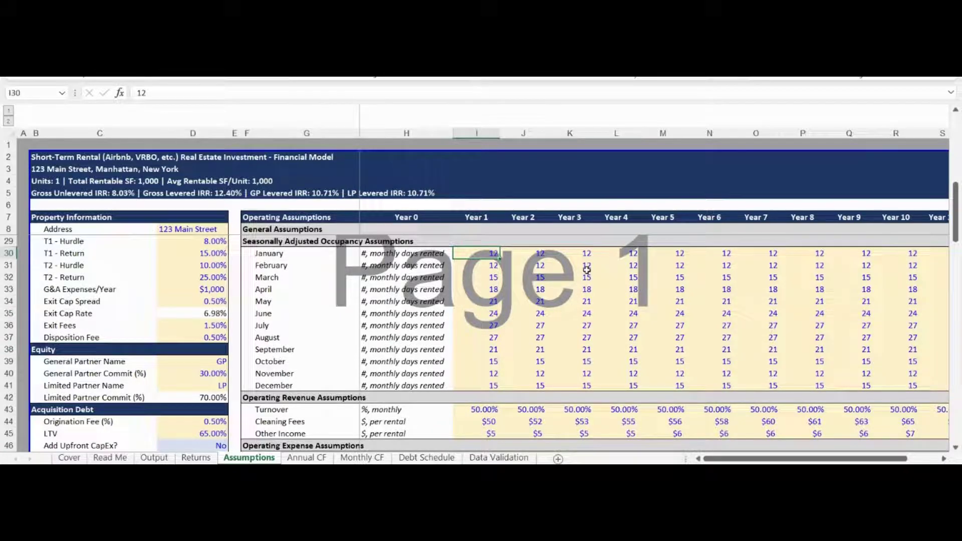
key(Down)
key(Down)
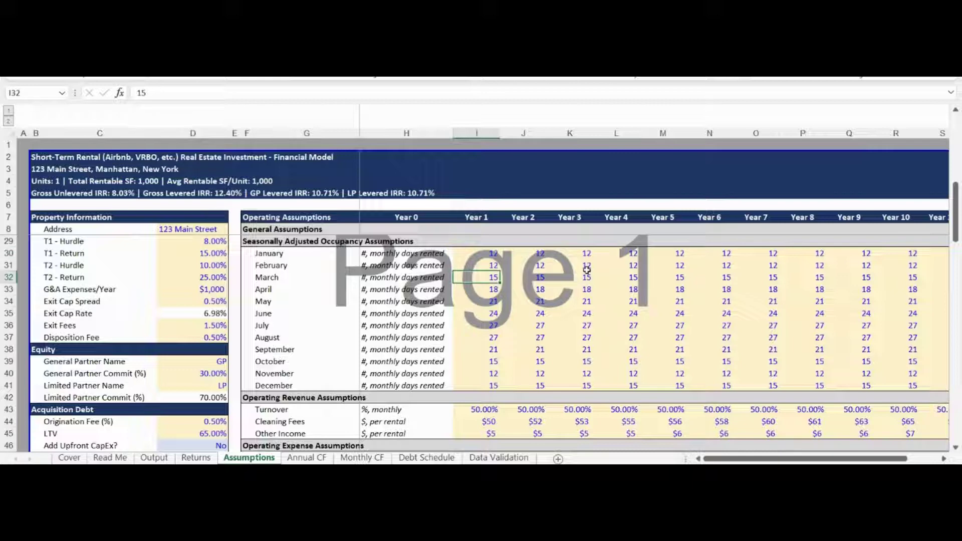
key(Down)
key(Down)
key(Down)
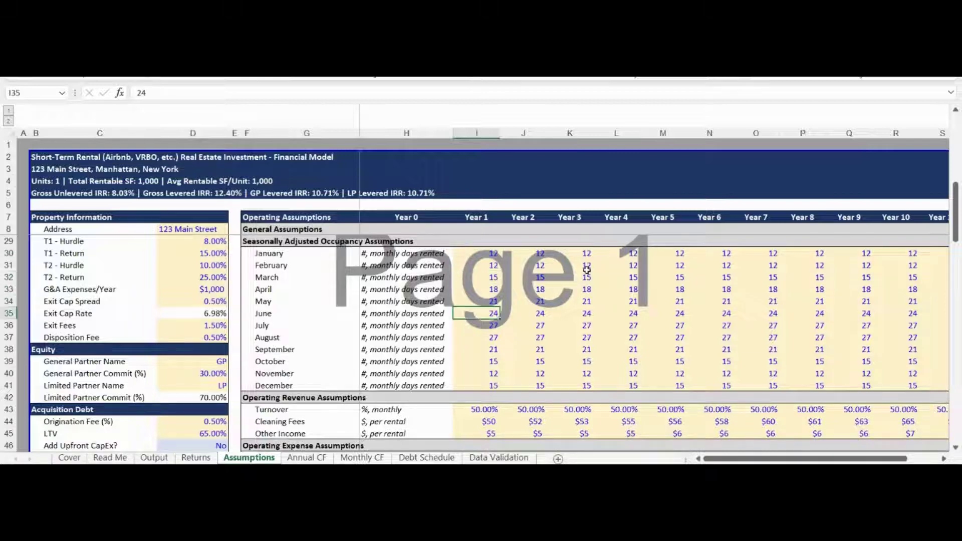
key(Down)
key(Down)
key(Down)
key(Down)
key(Down)
key(Down)
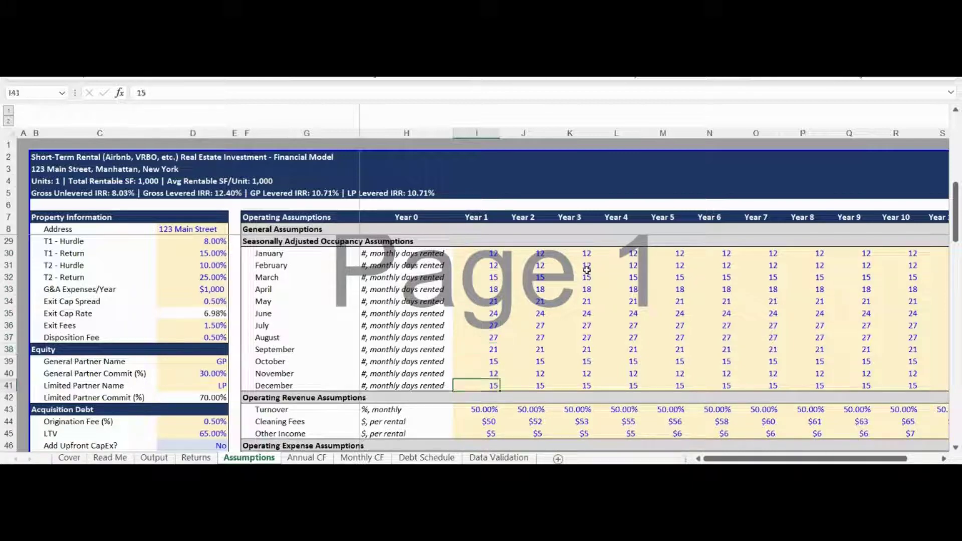
key(Down)
key(Down)
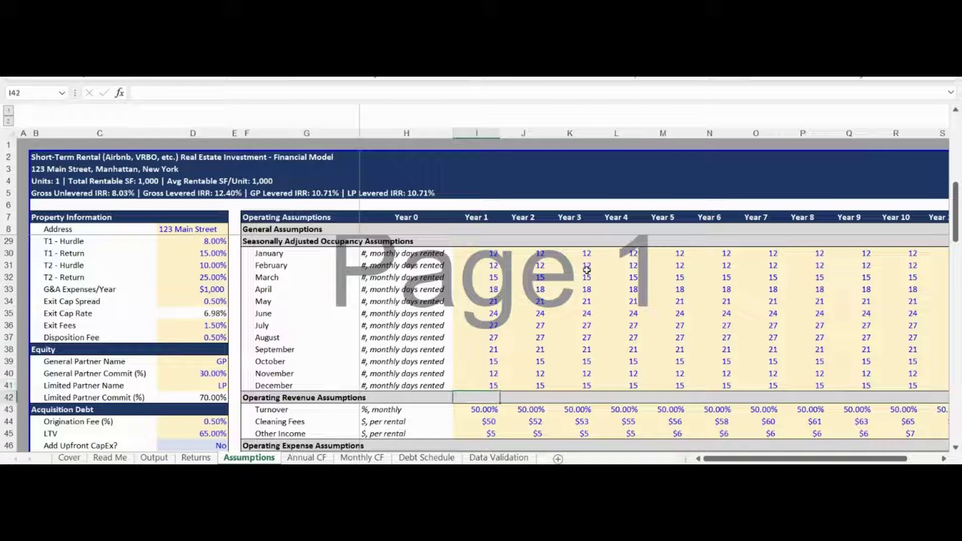
key(Down)
key(Down)
key(Down)
key(Down)
key(Down)
key(Down)
key(Down)
key(Down)
key(Down)
key(Down)
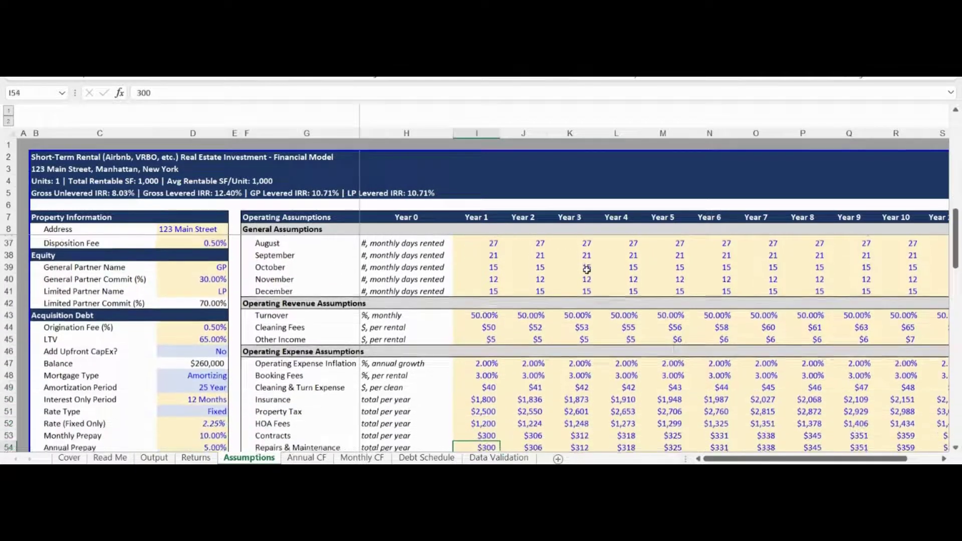
key(Down)
key(Down)
key(Down)
key(Down)
key(Down)
key(Down)
key(Up)
key(Up)
key(Up)
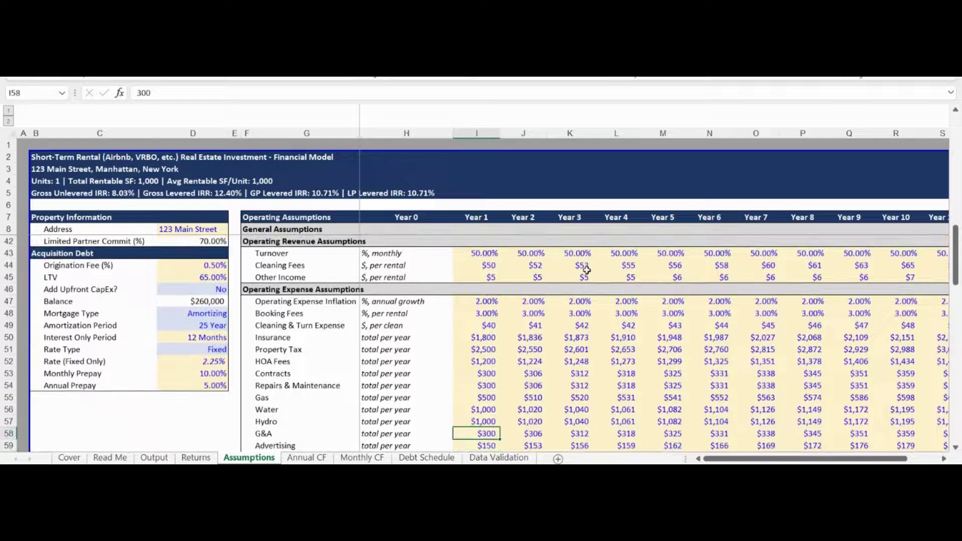
key(Up)
key(Up)
key(Up)
key(Up)
key(Up)
key(Up)
key(Up)
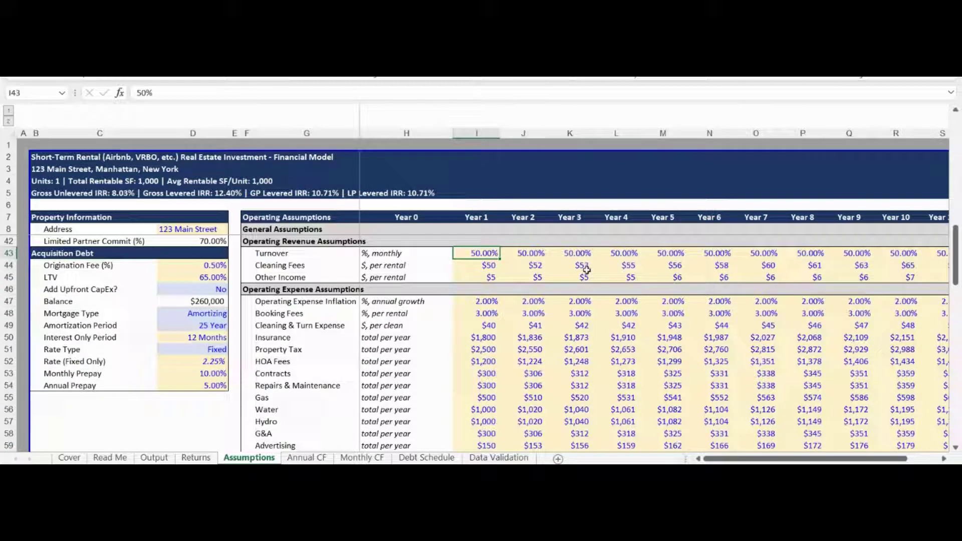
key(Down)
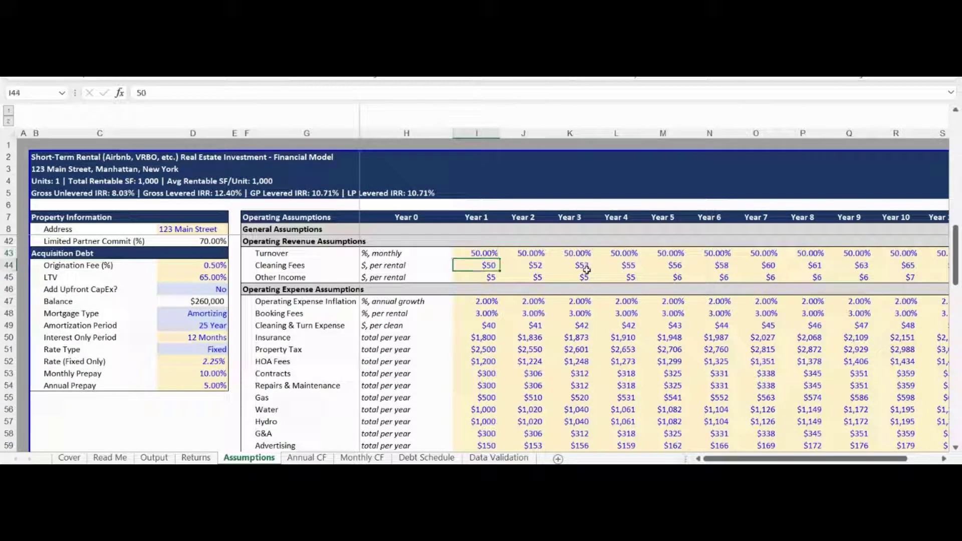
key(Down)
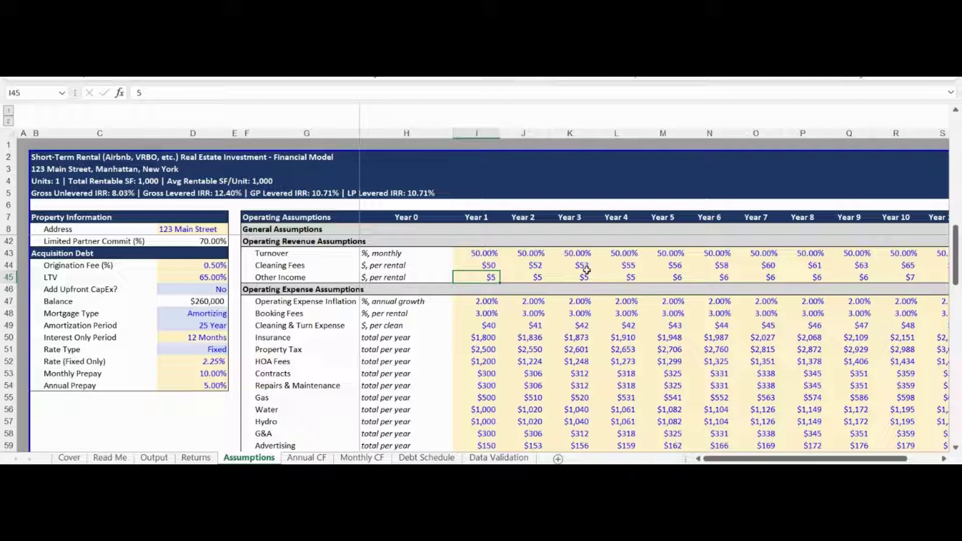
key(Down)
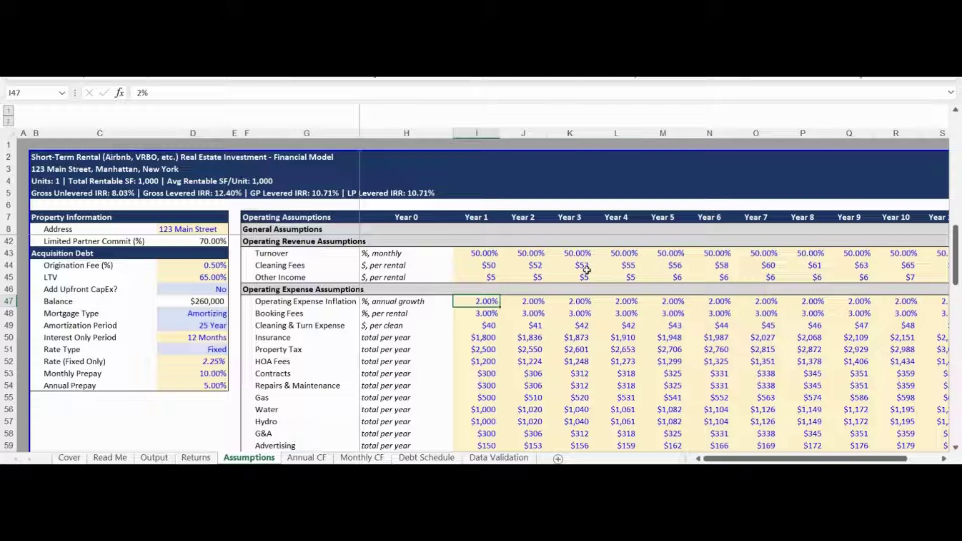
key(Down)
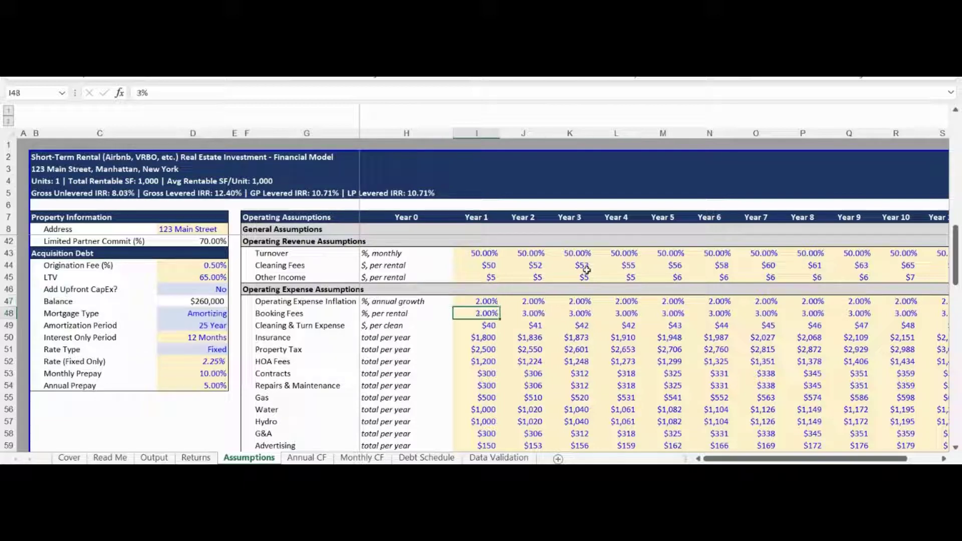
key(Down)
key(Down)
key(Down)
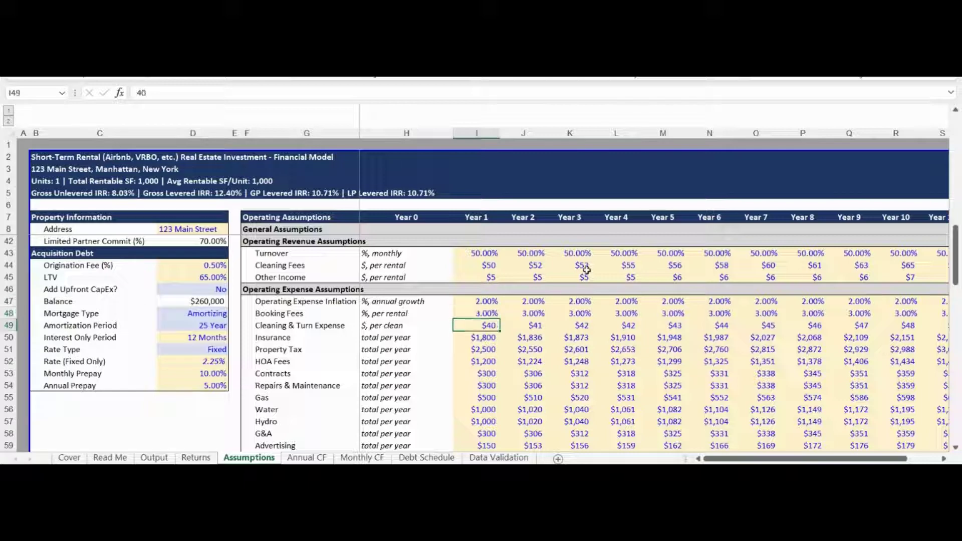
key(Up)
key(Up)
key(Up)
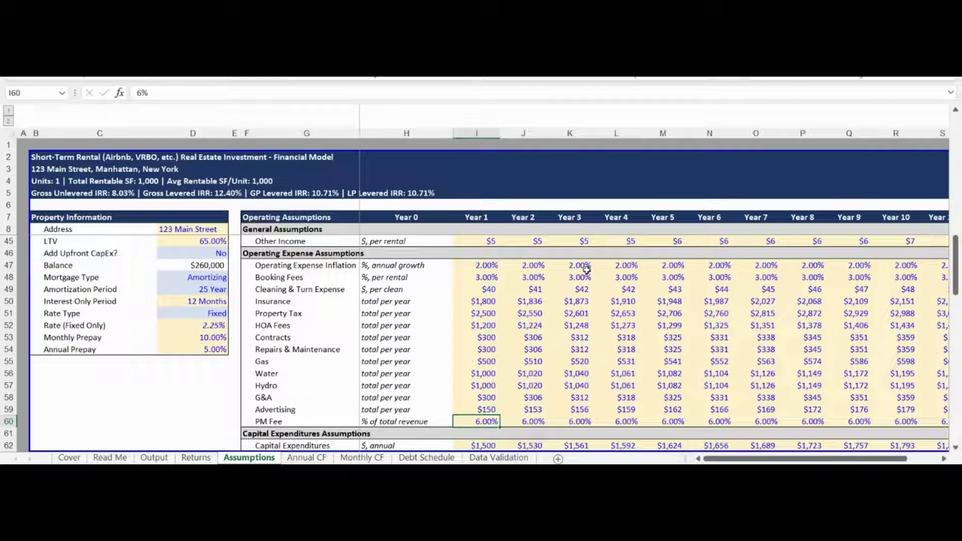
key(Down)
key(Down)
key(Down)
key(Down)
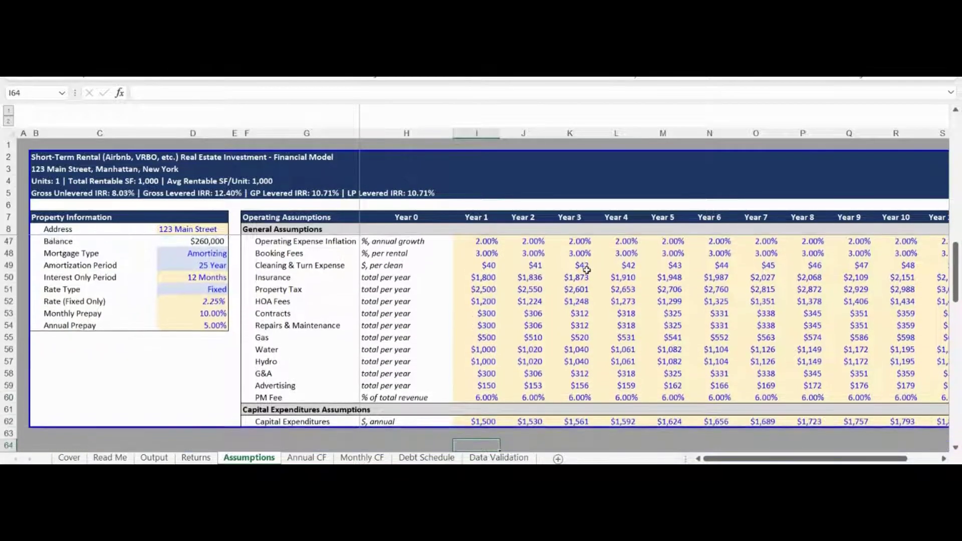
key(Up)
key(Up)
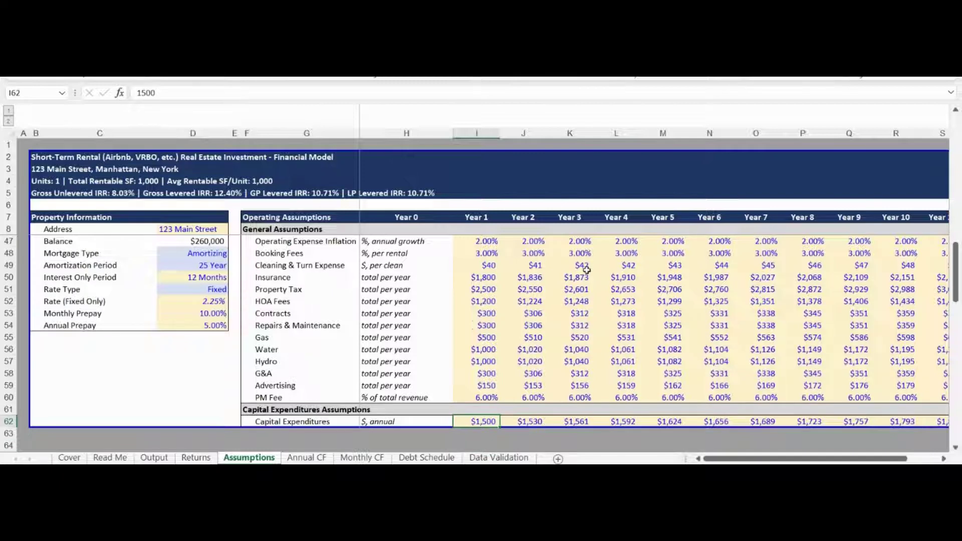
Step: On Monthly CF, inspect January daily rate, days rented, rental income and turnover rate formulas
key(ctrl+Page_Down)
key(ctrl+Home)
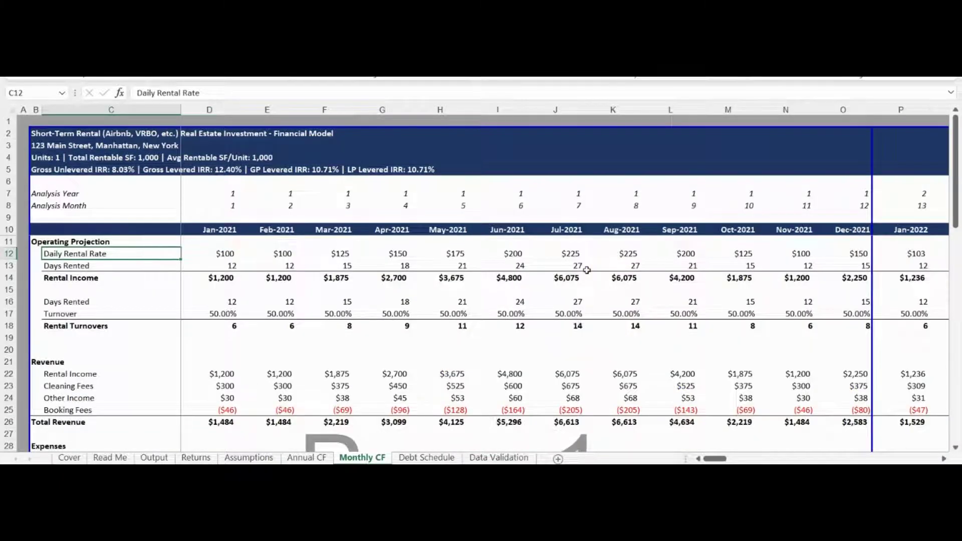
key(Right)
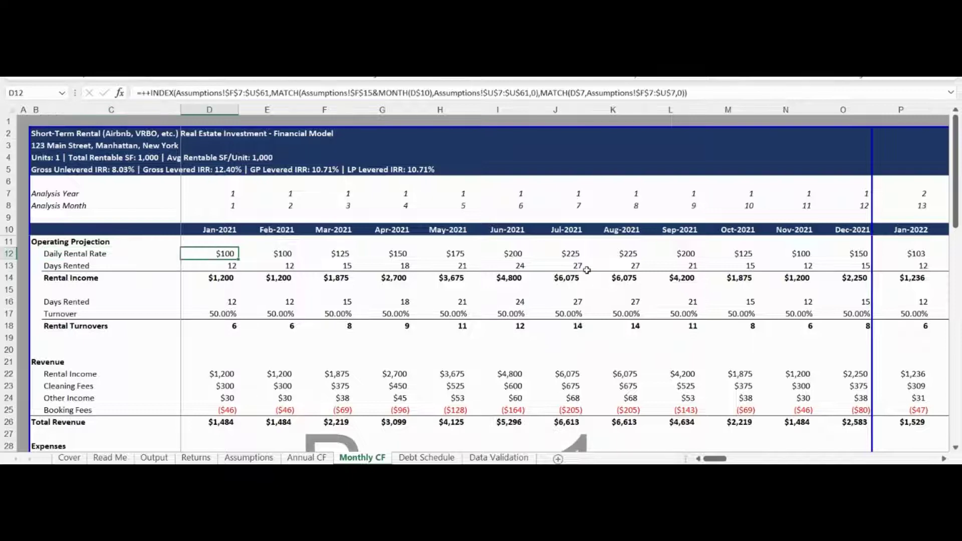
key(Down)
key(Down)
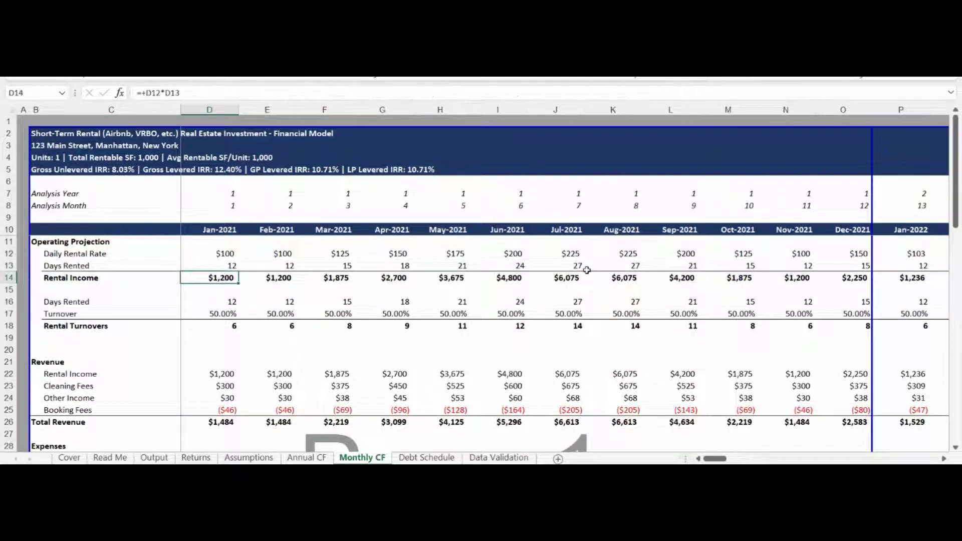
key(Down)
key(Down)
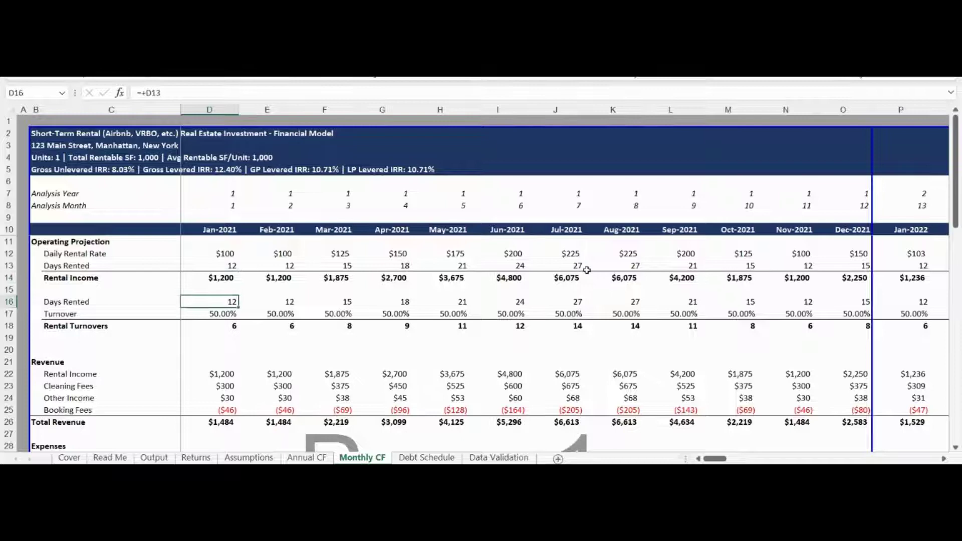
key(Down)
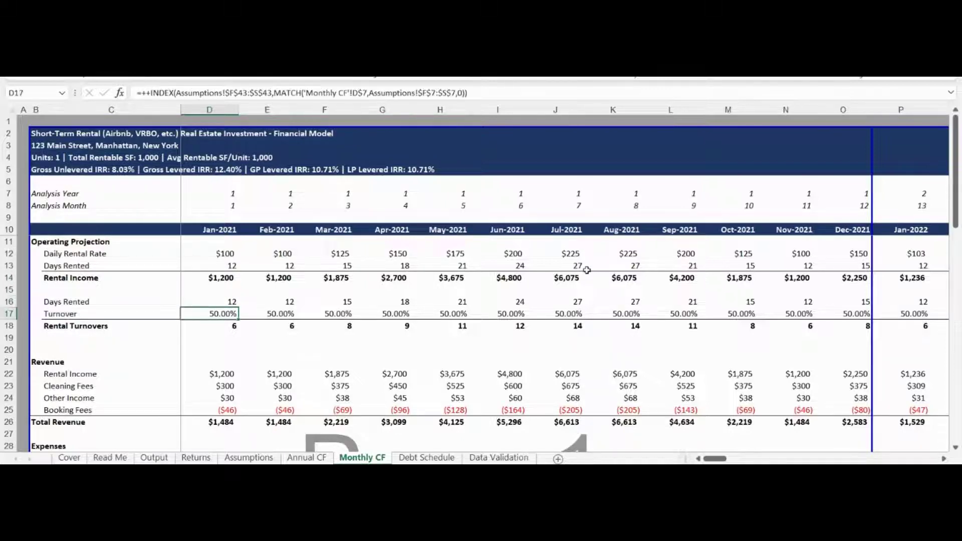
key(Down)
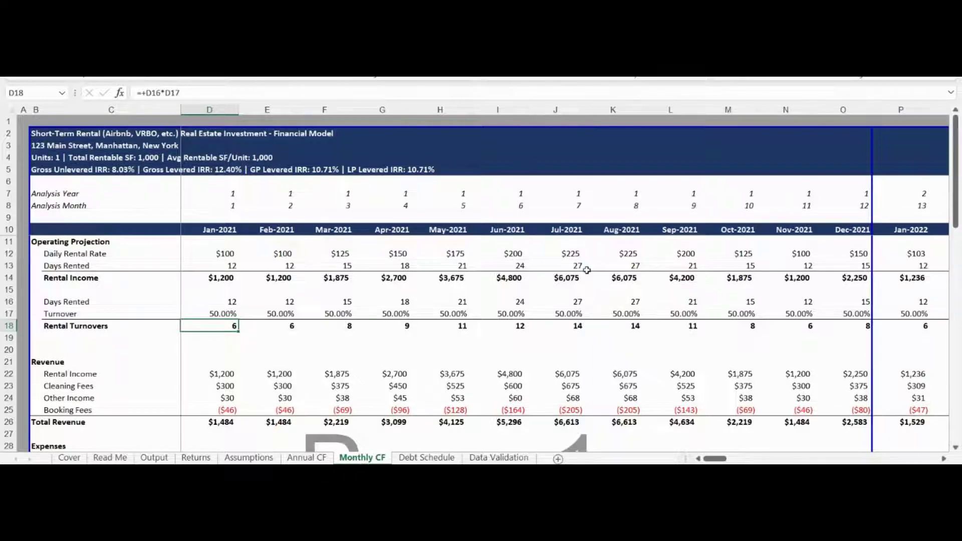
Step: Inspect January Revenue formulas: rental income, cleaning fees, other income and booking fees
key(Down)
key(Down)
key(Down)
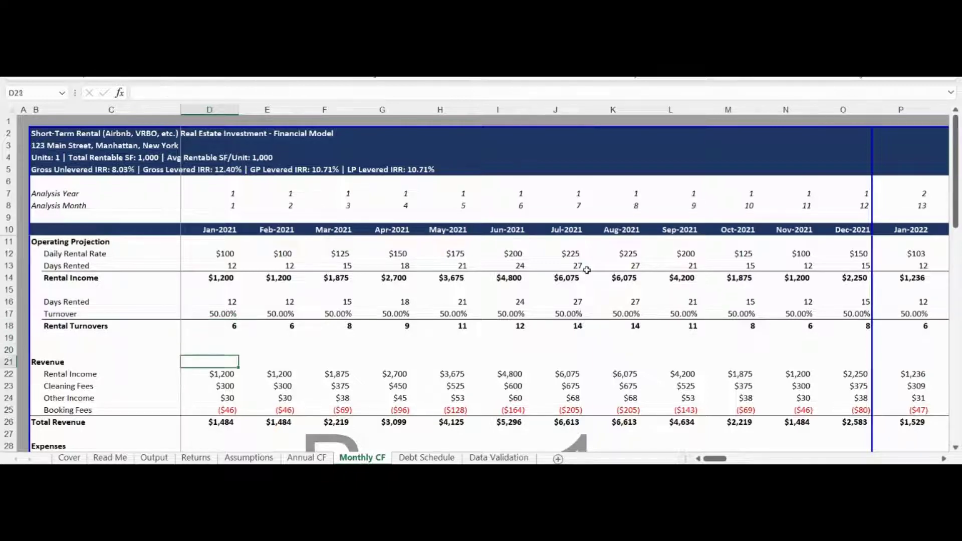
key(Down)
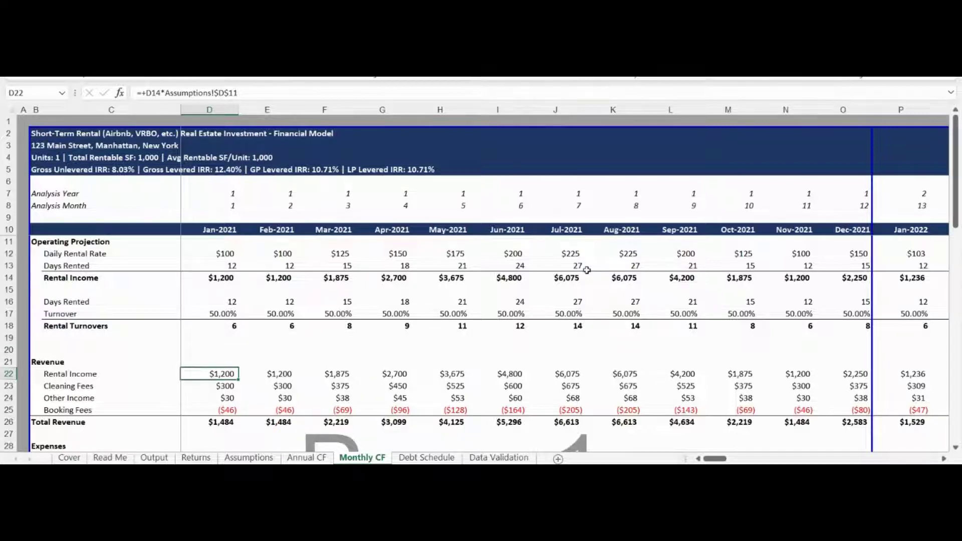
key(Down)
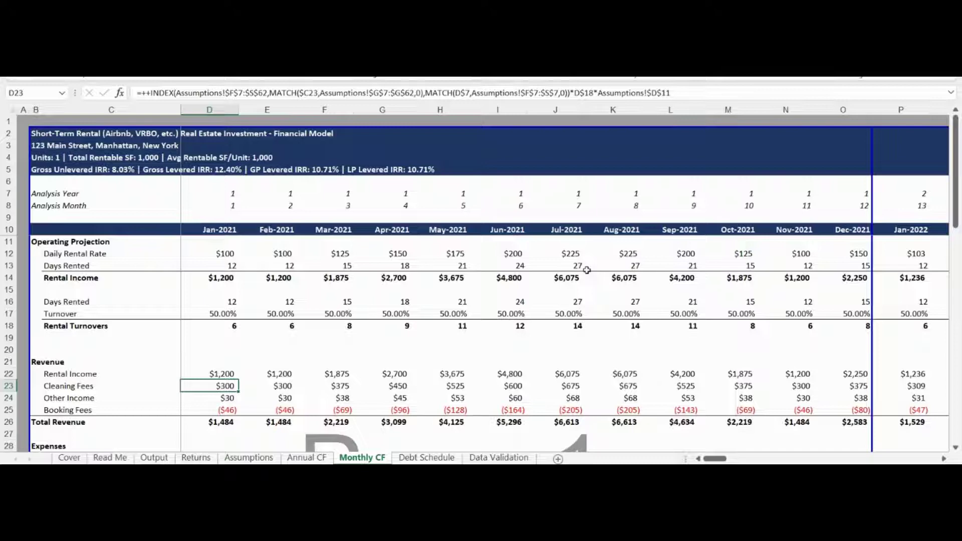
key(Down)
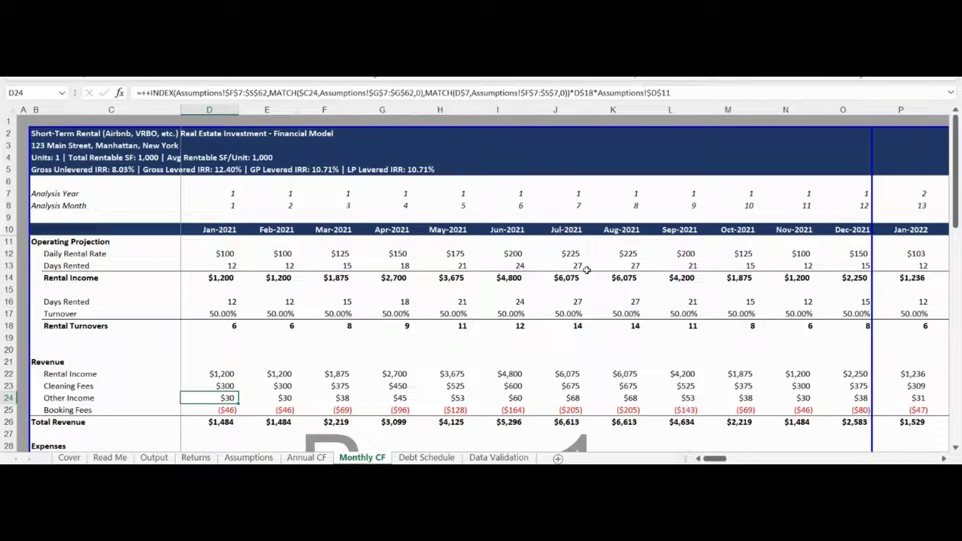
key(Down)
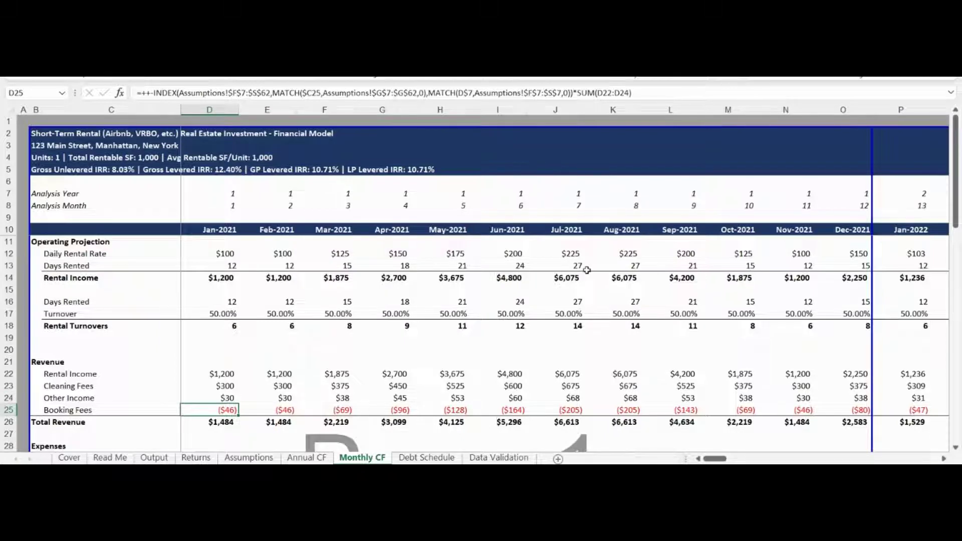
key(Down)
key(Down)
key(Down)
key(Down)
key(Down)
key(Down)
key(Down)
key(Down)
key(Down)
key(Down)
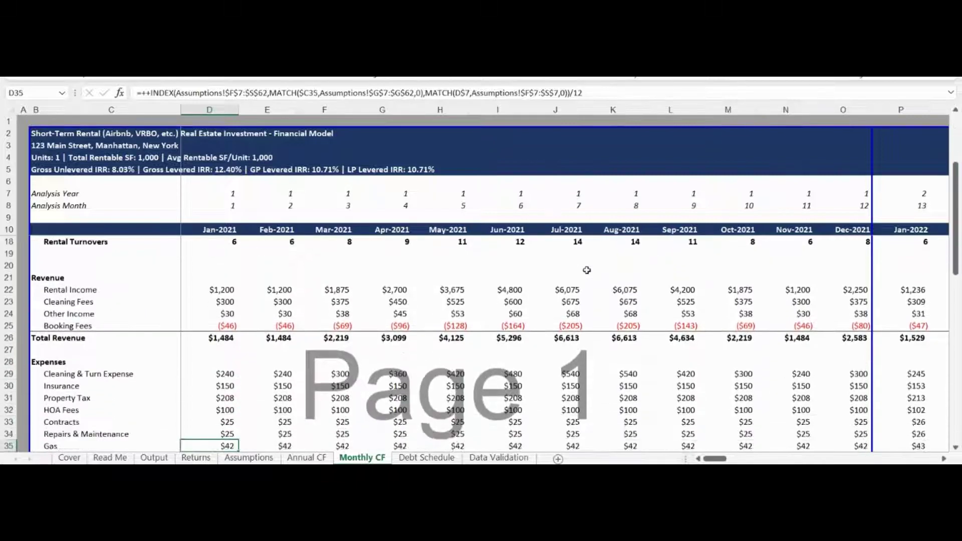
key(Down)
key(Down)
key(Down)
key(Down)
key(Down)
key(Down)
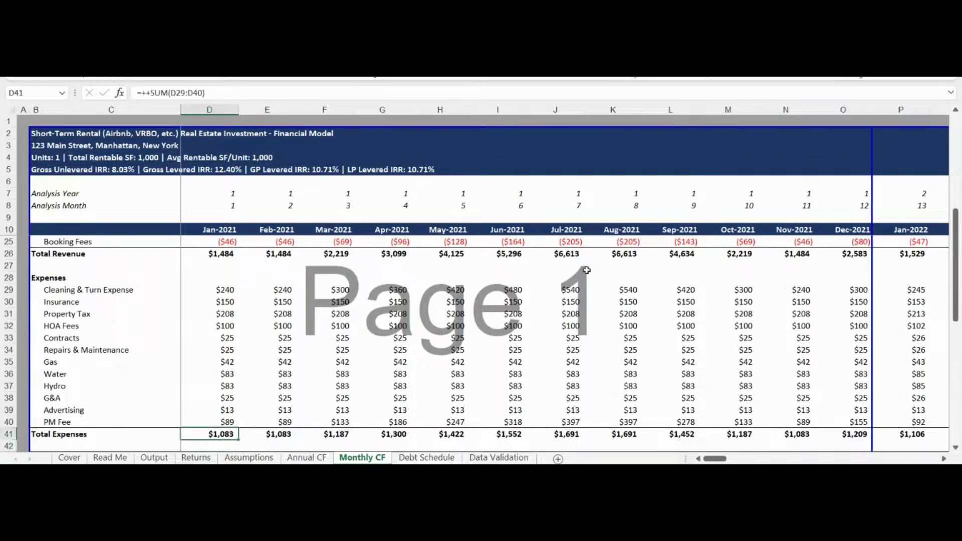
key(Up)
key(Up)
key(Up)
key(Up)
key(Up)
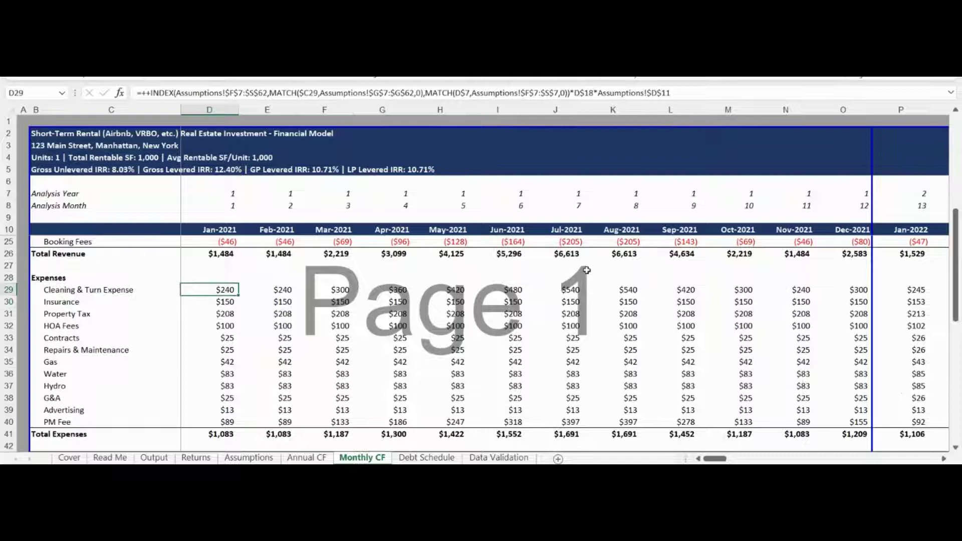
key(Down)
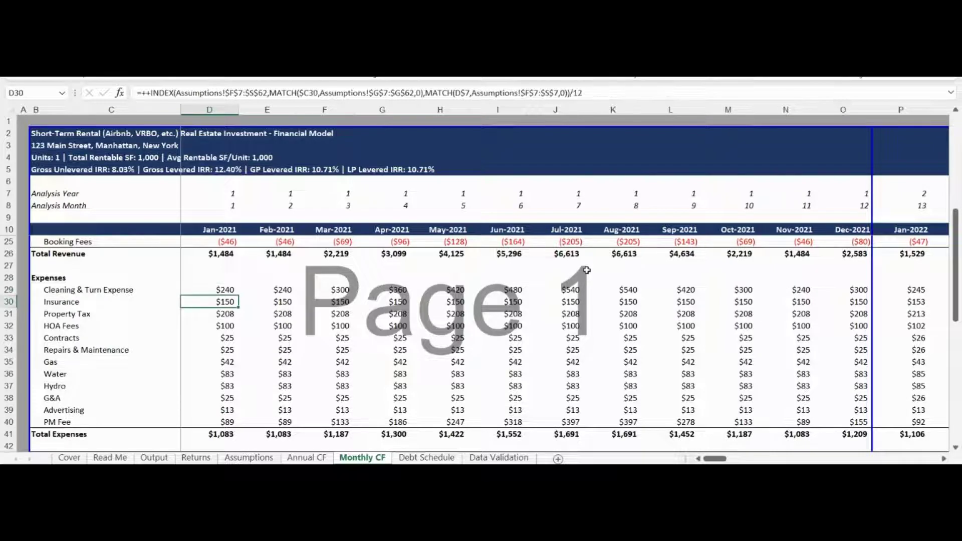
key(Down)
key(Down)
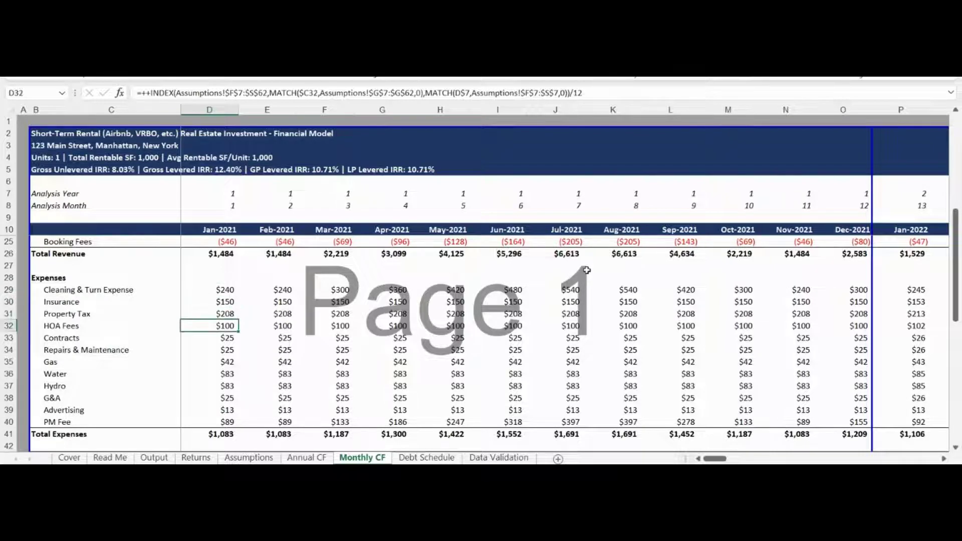
key(Down)
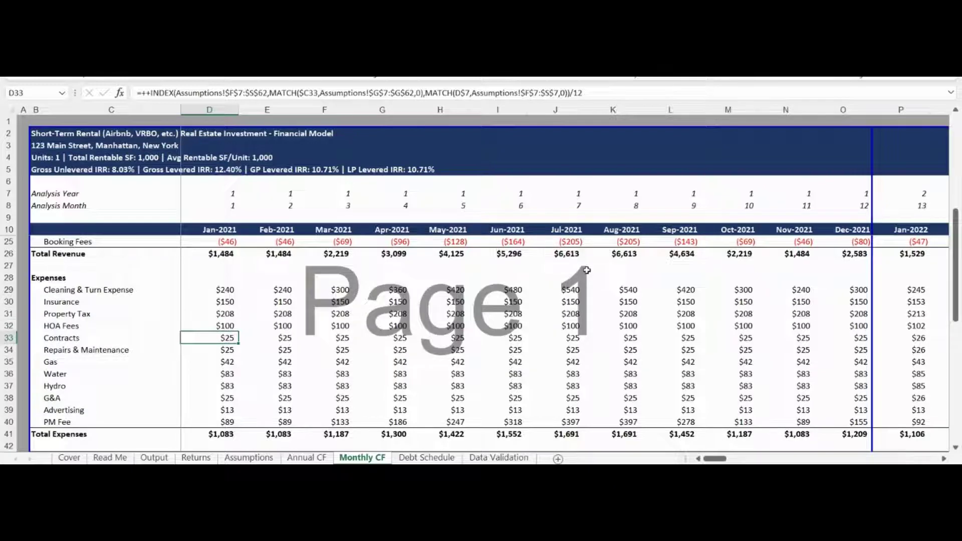
key(ctrl+Down)
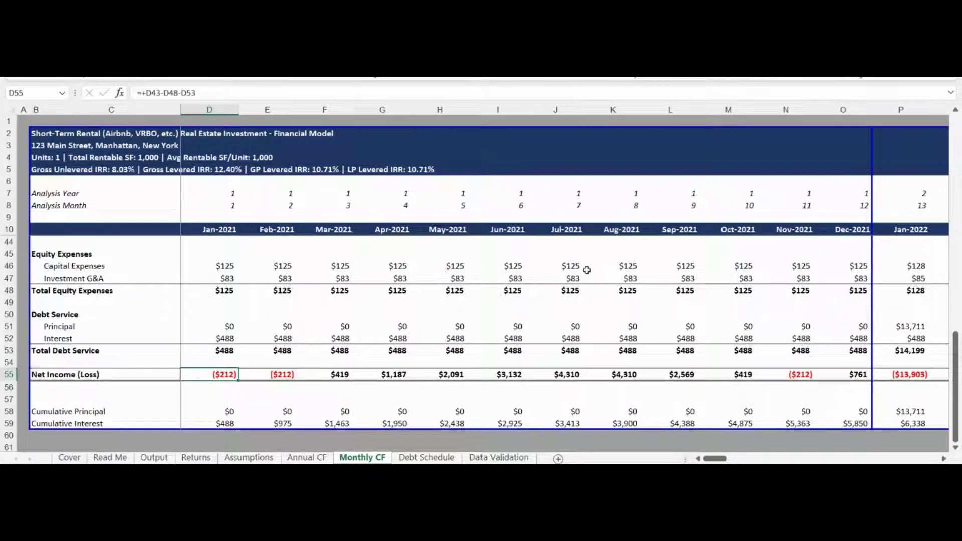
key(Down)
key(Down)
key(Down)
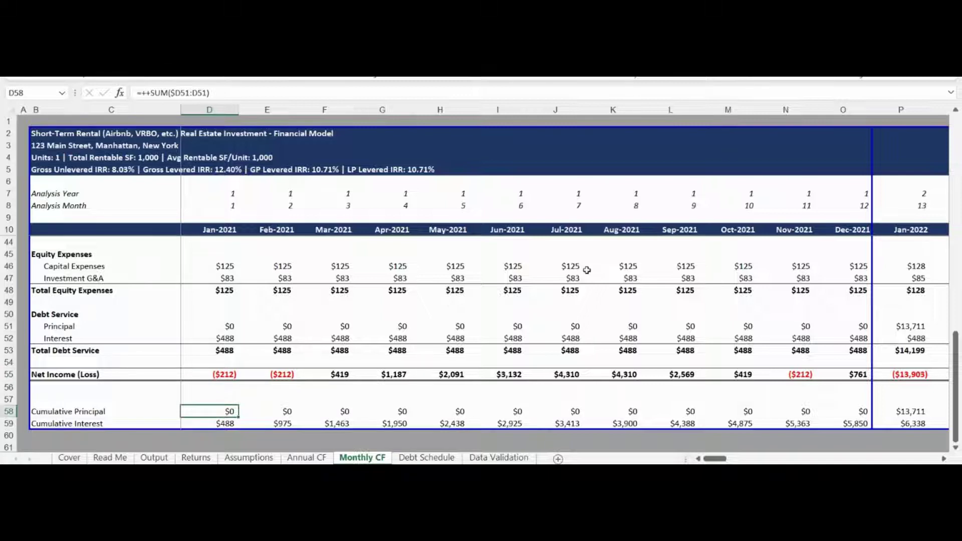
key(ctrl+Page_Up)
key(Down)
key(Right)
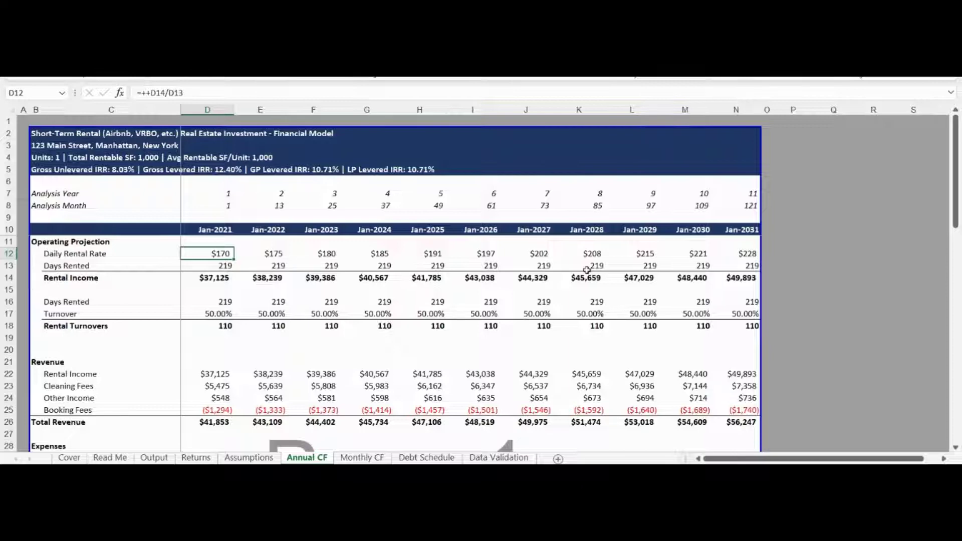
key(Down)
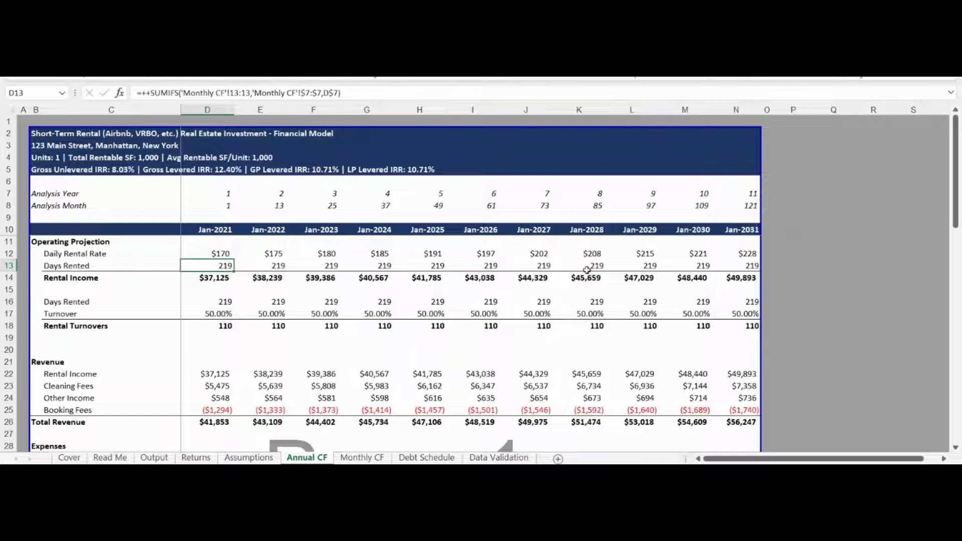
key(Page_Down)
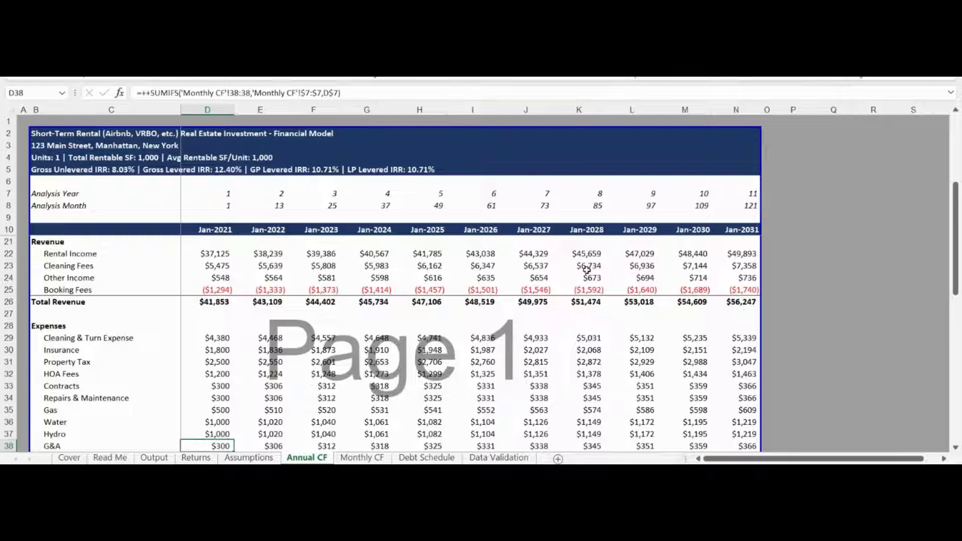
key(Page_Down)
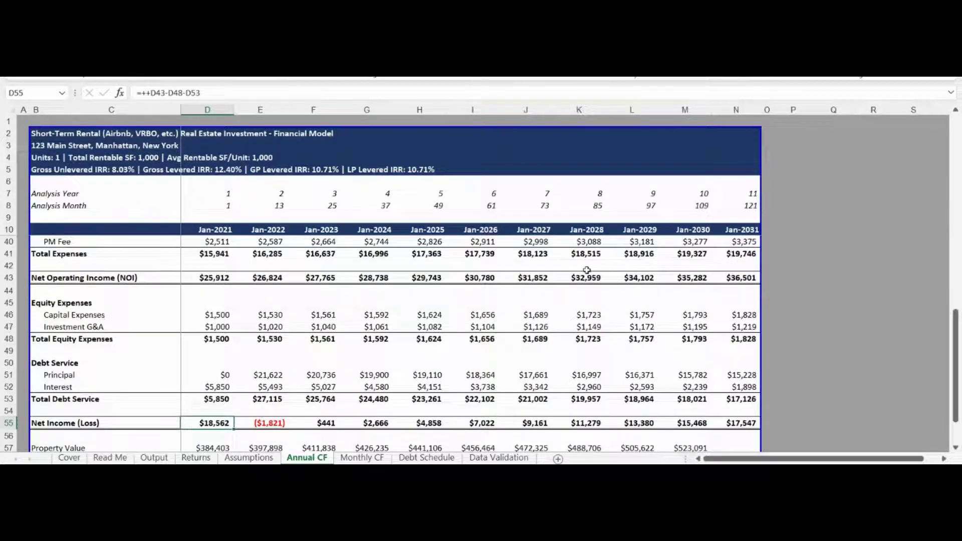
key(Page_Down)
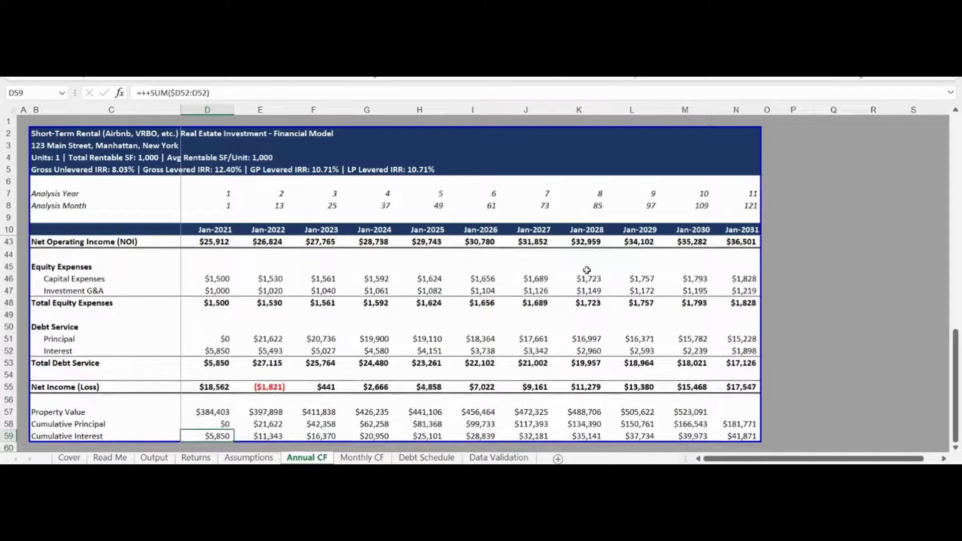
key(Up)
key(Up)
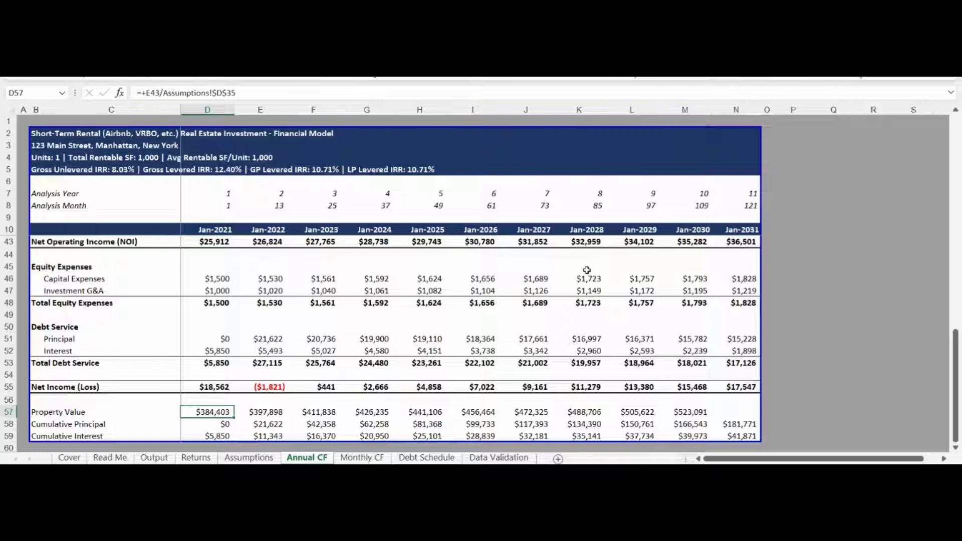
key(ctrl+Page_Down)
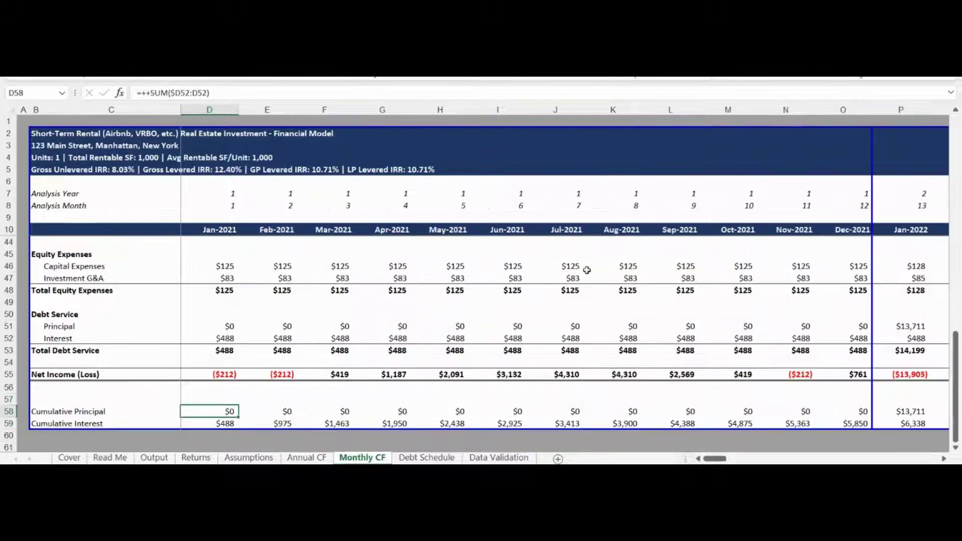
Step: Switch to the Debt Schedule sheet and move to the Loan Amount value
key(ctrl+Page_Down)
key(Right)
key(Up)
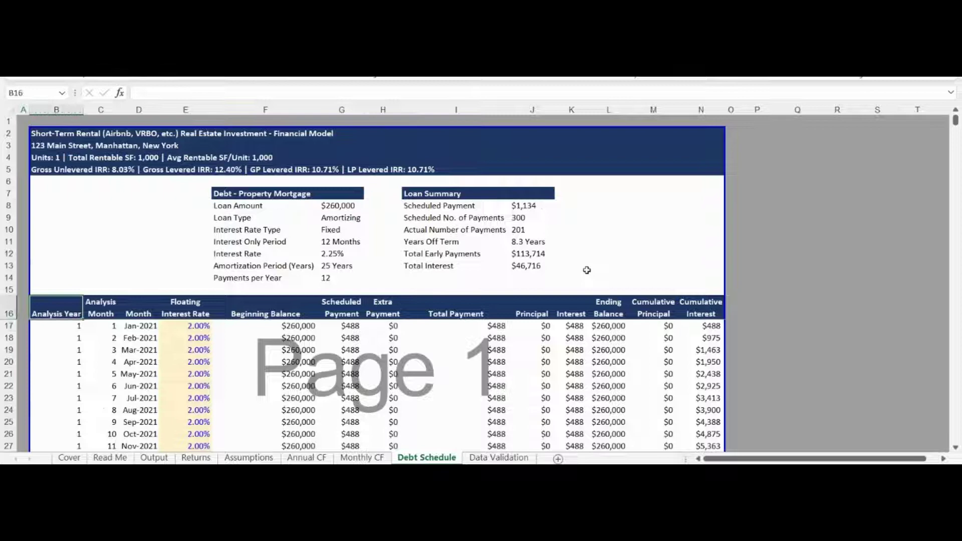
key(Right)
key(Up)
key(Right)
key(Up)
key(Up)
key(Right)
key(Right)
key(Up)
key(Up)
key(Right)
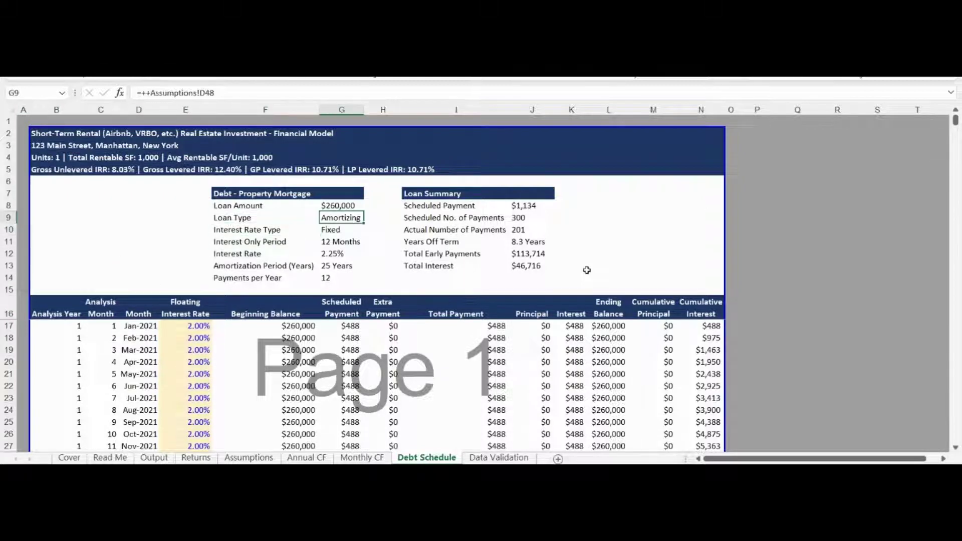
key(Up)
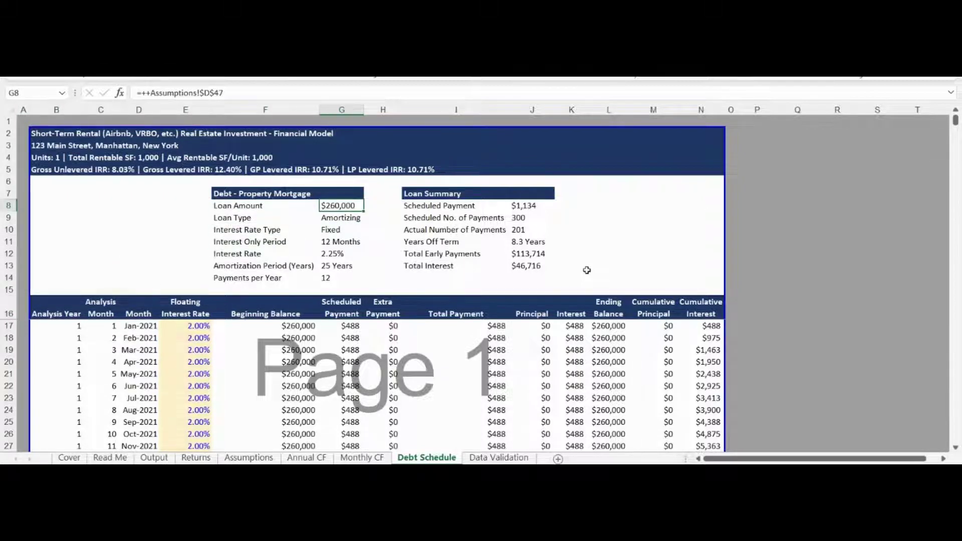
Step: Check Loan Type, Interest Only Period, Interest Rate Type and Interest Rate, then view Data Validation
key(Down)
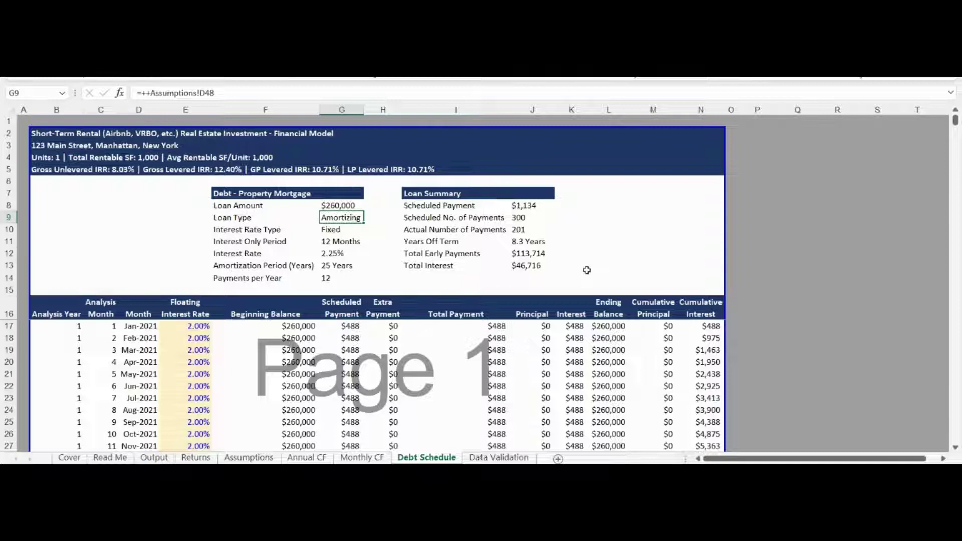
key(Down)
key(Down)
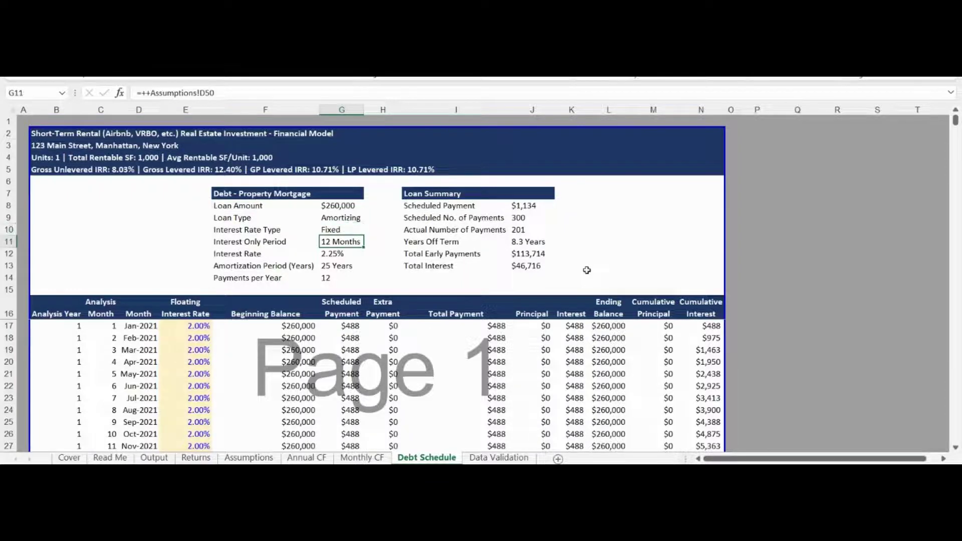
key(Up)
key(Down)
key(Down)
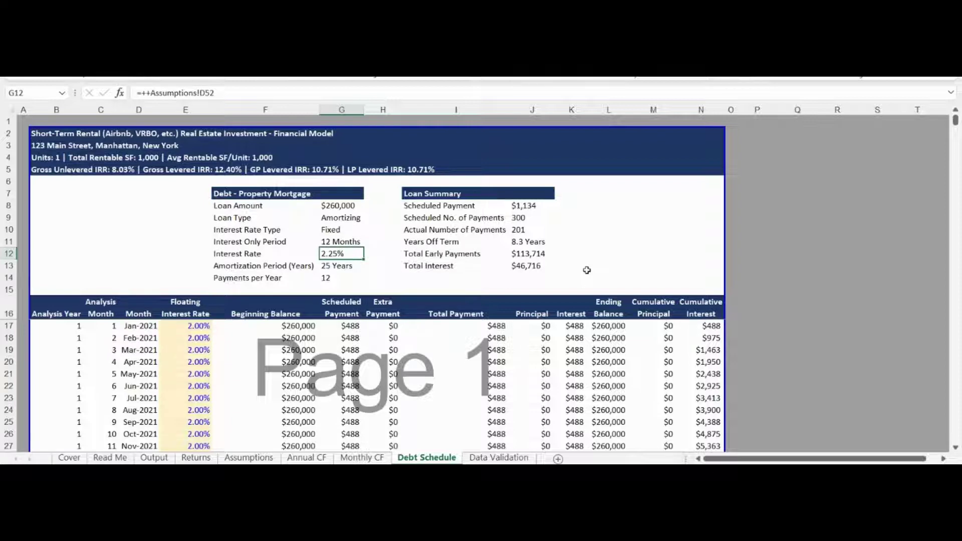
key(ctrl+Page_Down)
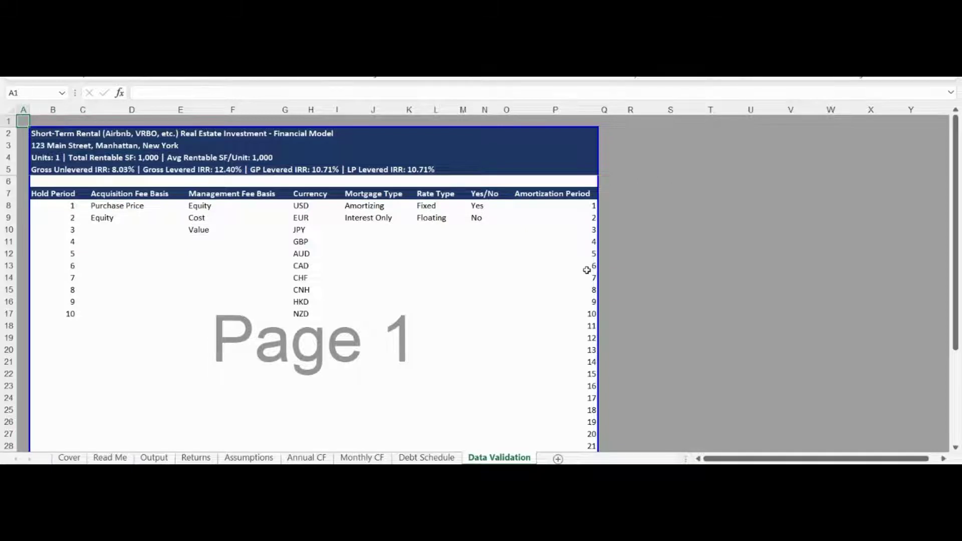
Step: Switch to the Returns sheet and review the Uses table down to Upfront Capital Expenses
key(ctrl+Page_Up)
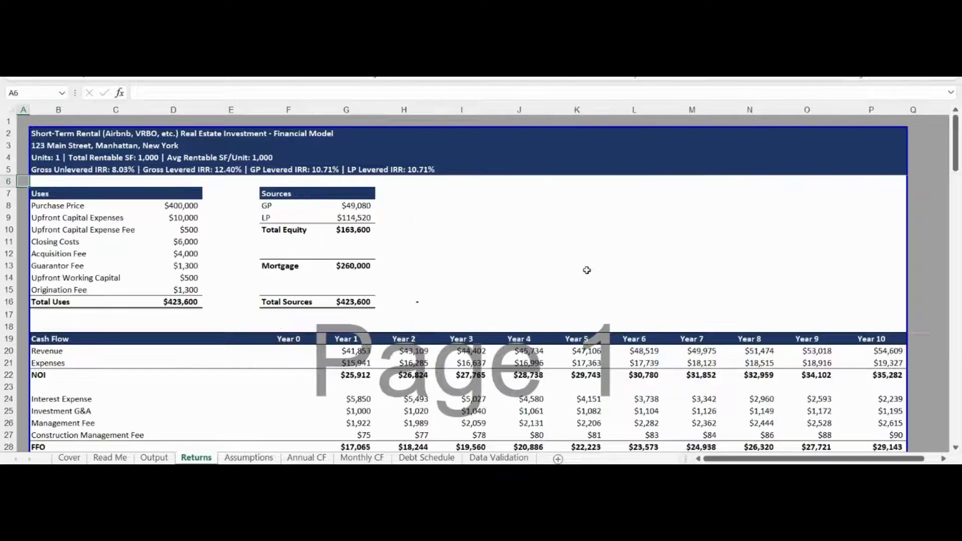
key(Down)
key(Right)
key(Up)
key(Up)
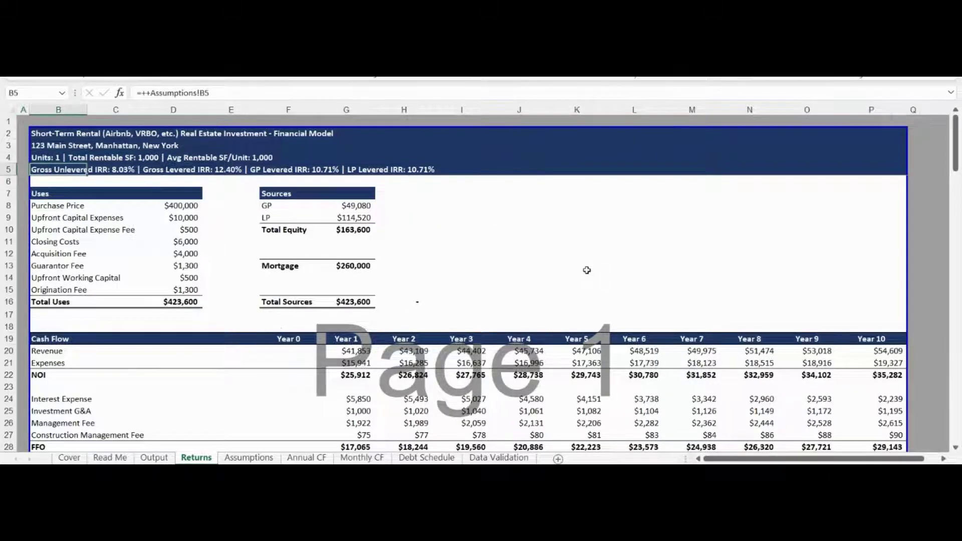
key(Down)
key(Down)
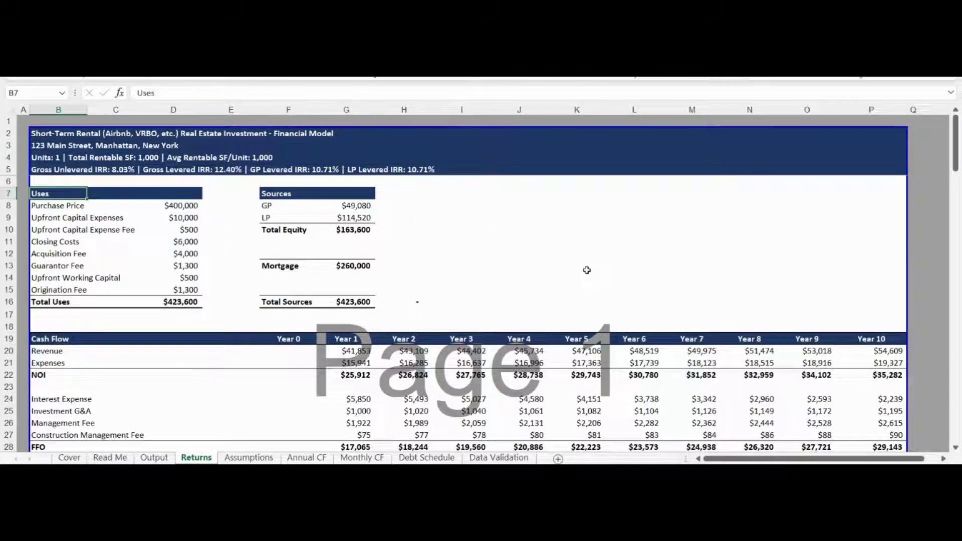
key(Down)
key(Down)
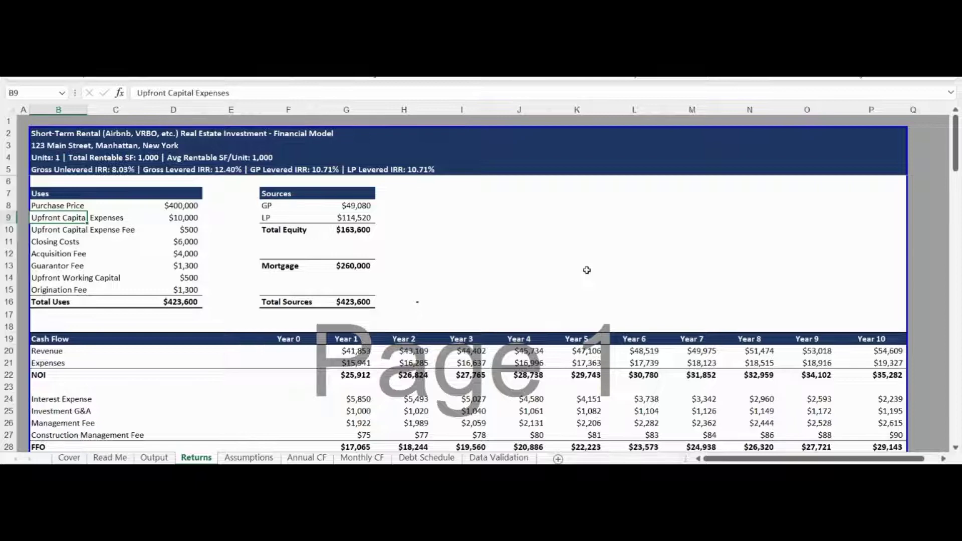
Step: Step through the cash flow rows, then return to the FFO and Revenue row labels
key(Right)
key(Right)
key(ctrl+Down)
key(Down)
key(Down)
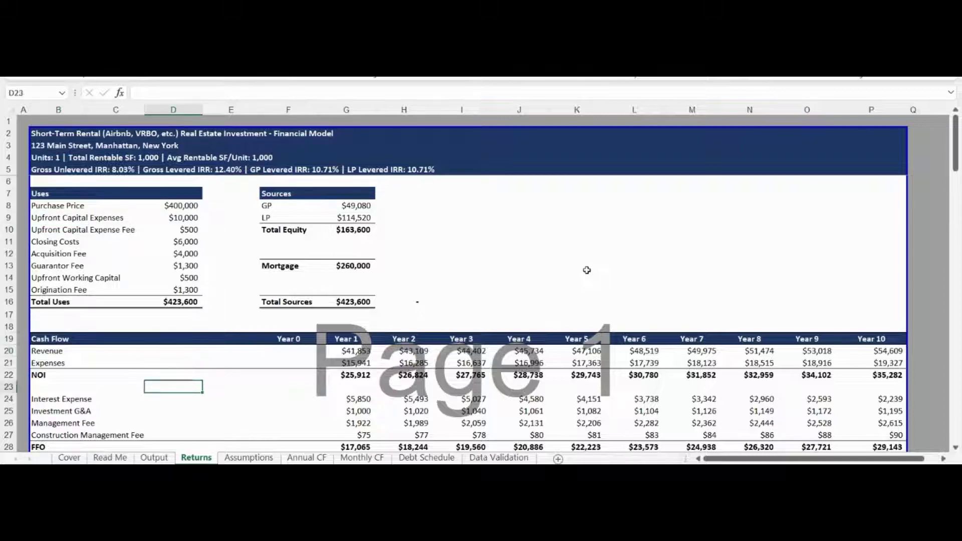
key(Down)
key(Down)
key(Down)
key(Down)
key(Down)
key(Down)
key(Down)
key(Down)
key(Down)
key(Down)
key(Down)
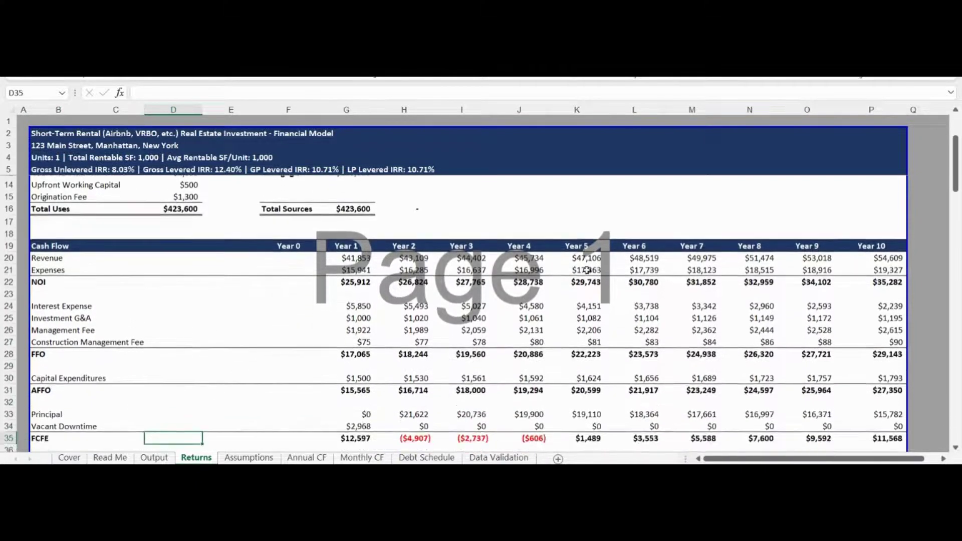
key(Down)
key(Down)
key(Down)
key(Down)
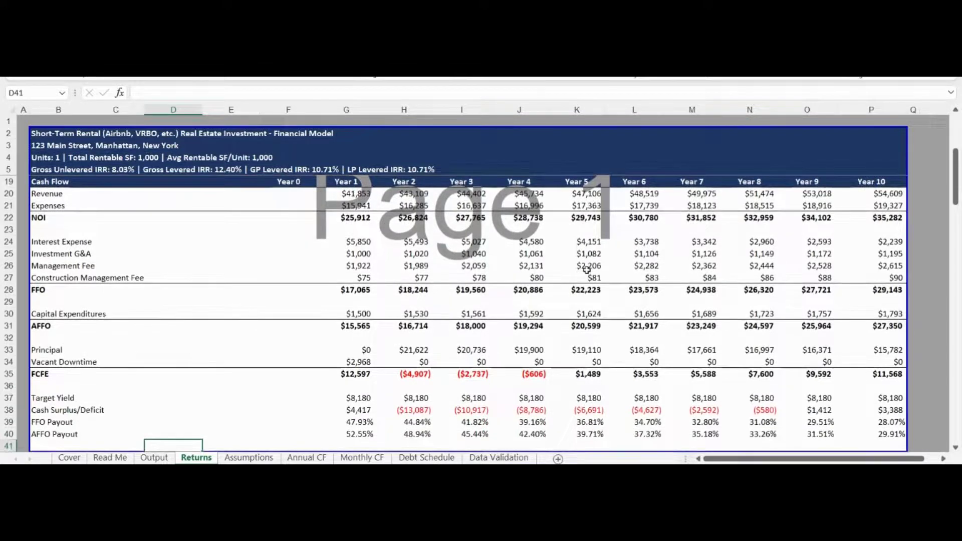
key(Up)
key(Up)
key(Up)
key(Up)
key(Up)
key(Up)
key(Left)
key(Left)
key(Up)
key(Up)
key(Left)
key(Up)
key(Up)
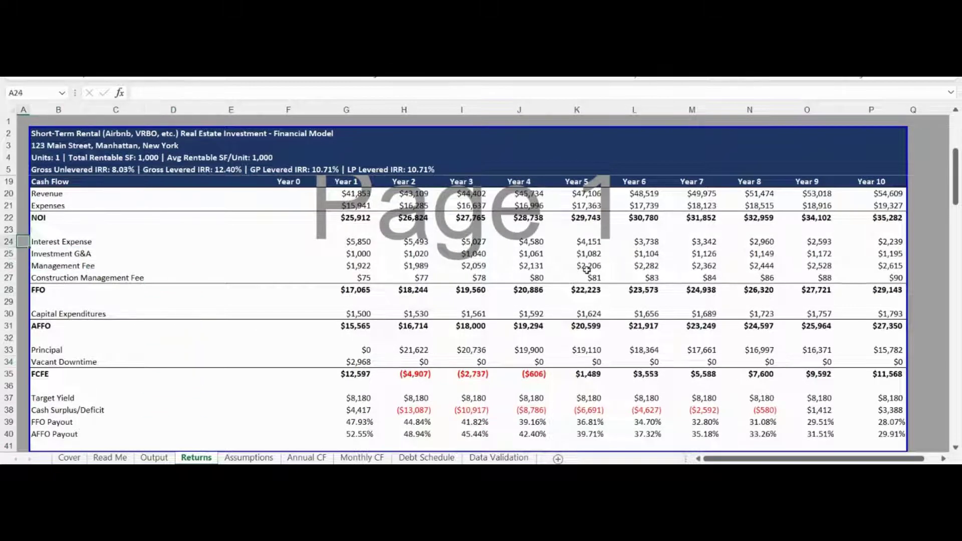
key(Right)
key(Up)
key(Up)
key(Up)
key(Up)
Step: Review the Expenses, NOI, Interest Expense and Investment G&A rows, then reach the IRR table
key(Down)
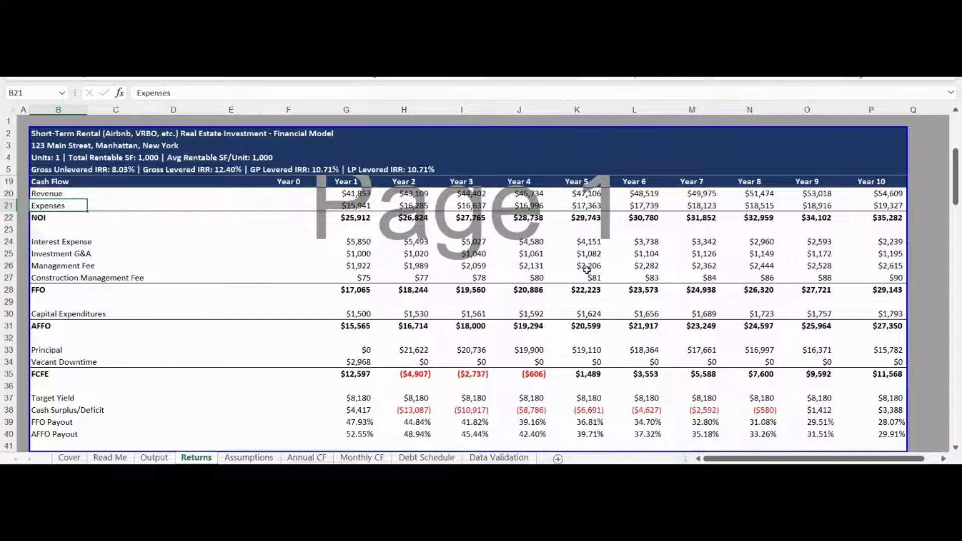
key(Down)
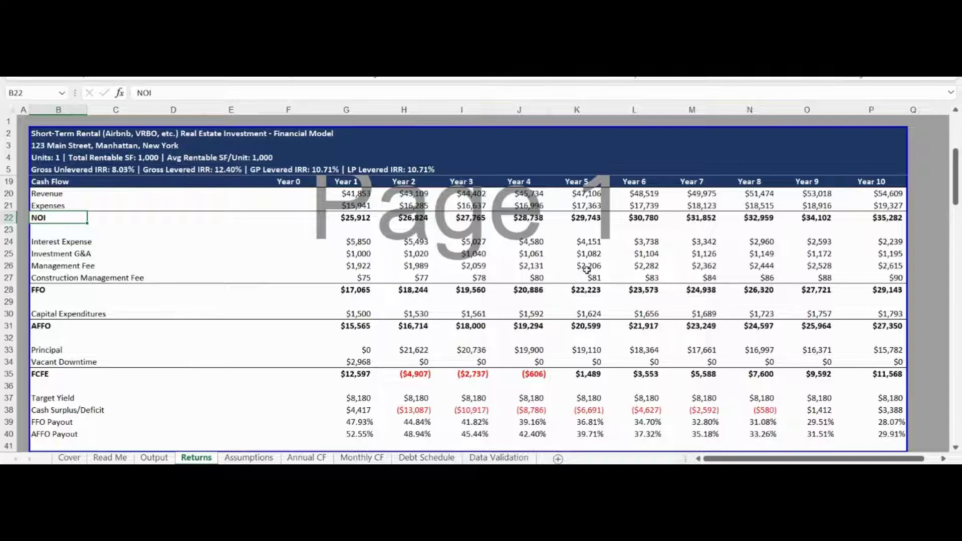
key(Down)
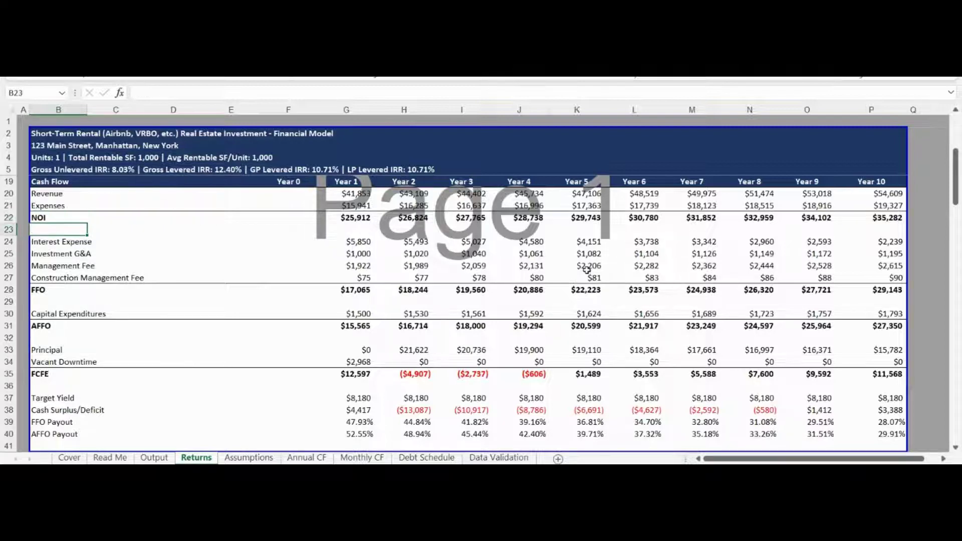
key(Down)
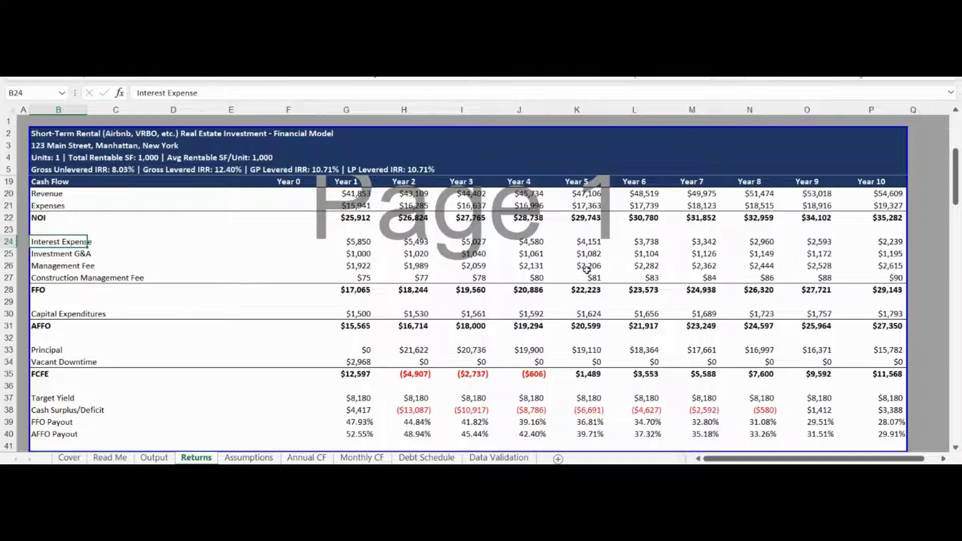
key(Down)
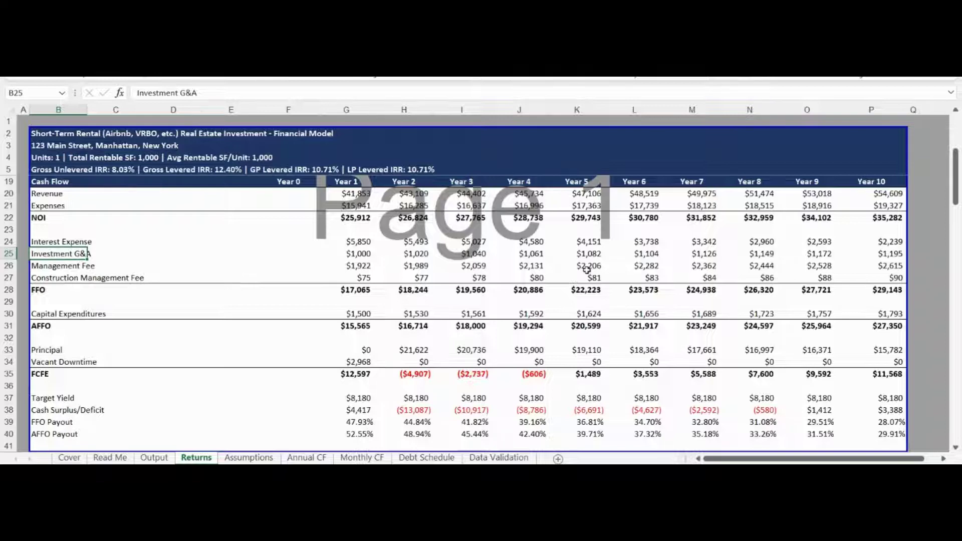
key(Down)
key(Down)
key(Down)
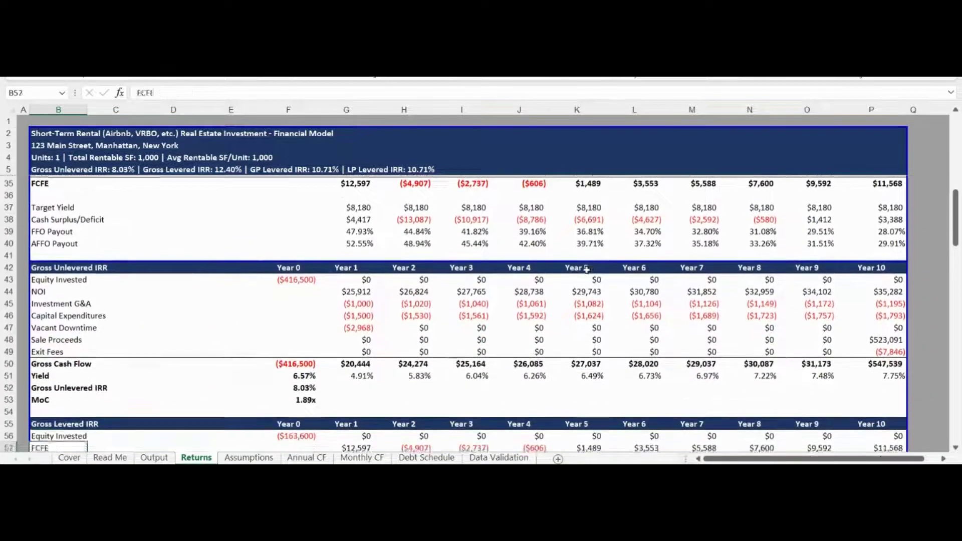
Step: Review the Gross Cash Flow, GP Net Cash Flow and LP Net Cash Flow rows
key(Down)
key(Down)
key(Down)
key(Down)
key(Down)
key(Down)
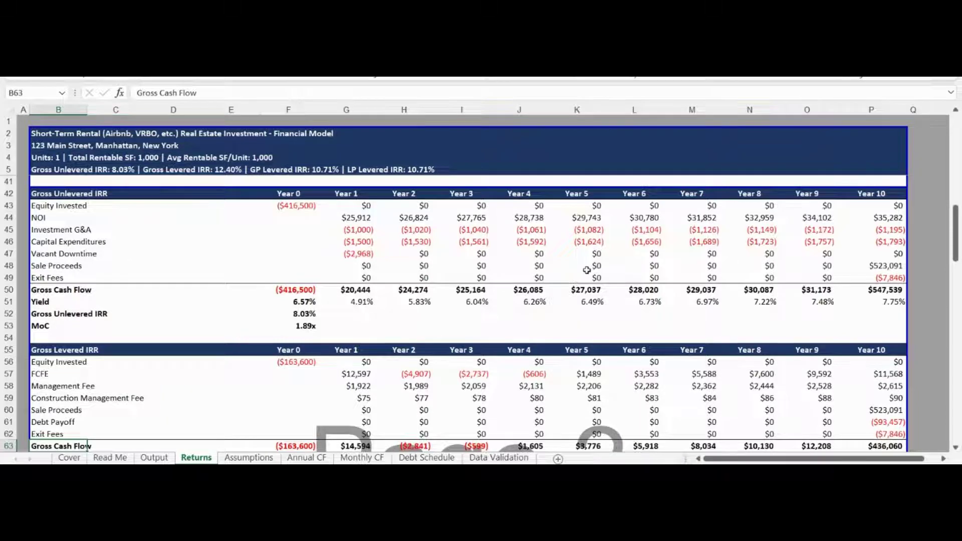
key(Down)
key(Down)
key(Down)
key(Down)
key(Down)
key(Down)
key(Down)
key(Down)
key(Down)
key(Down)
key(Down)
key(Down)
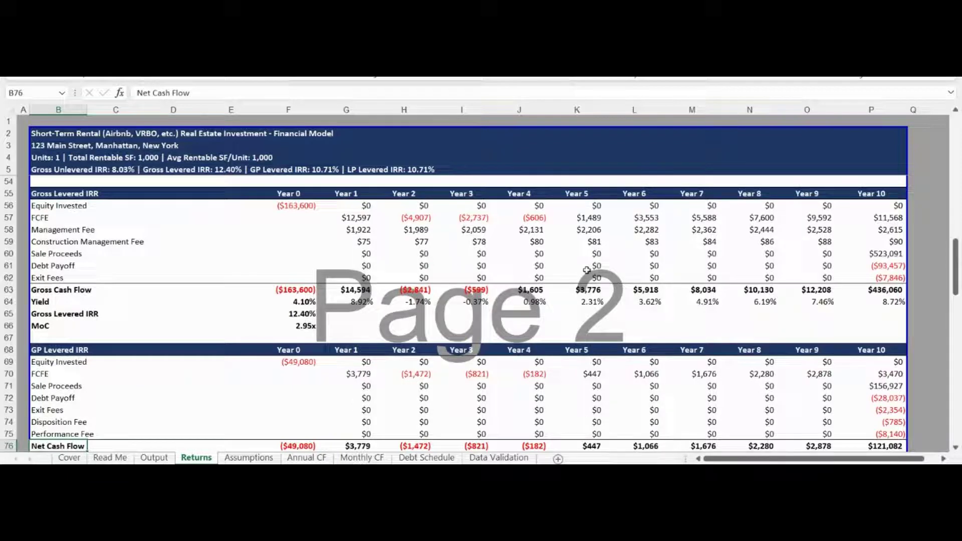
key(Down)
key(Down)
key(Down)
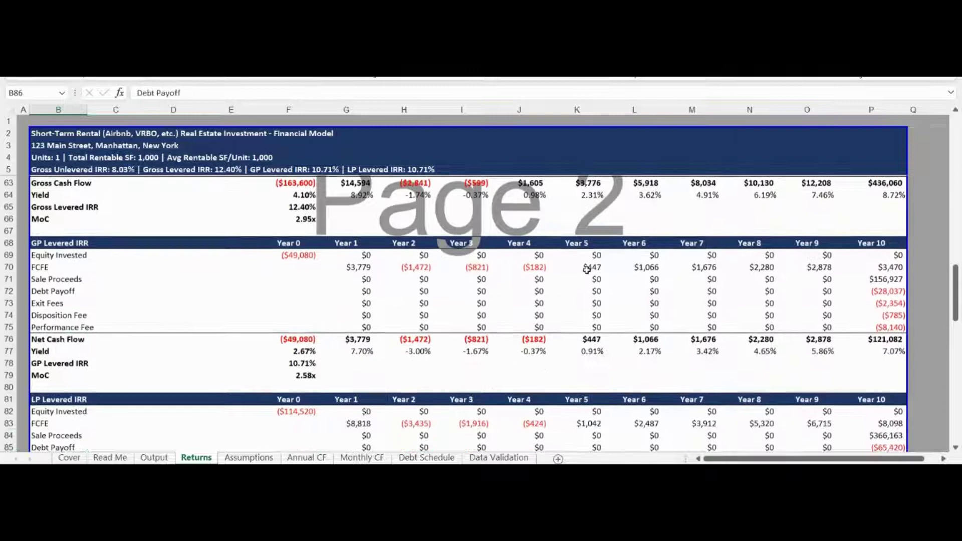
key(Down)
key(Down)
key(Down)
key(Down)
key(Down)
key(Down)
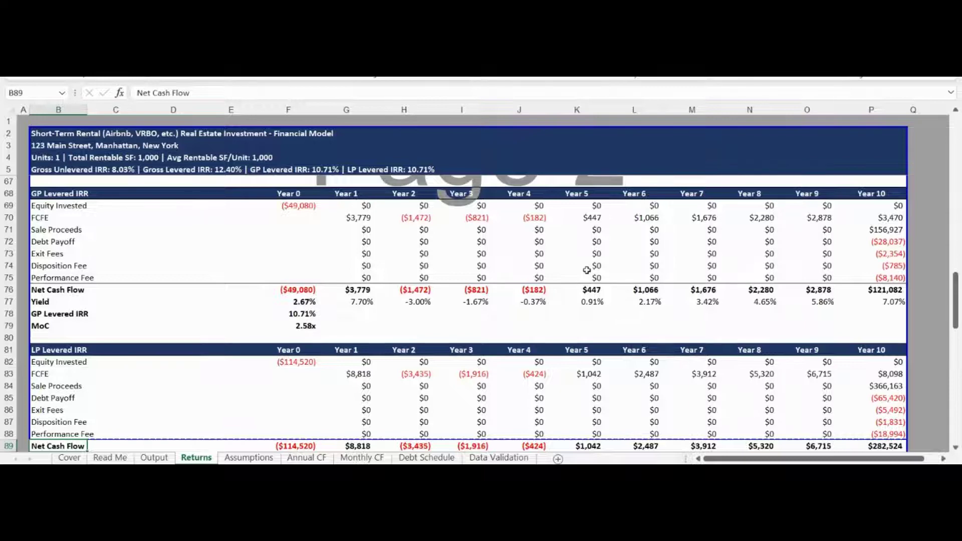
Step: Step through the waterfall's Return of Capital and preferred return Total Distribution rows
key(Down)
key(Down)
key(Down)
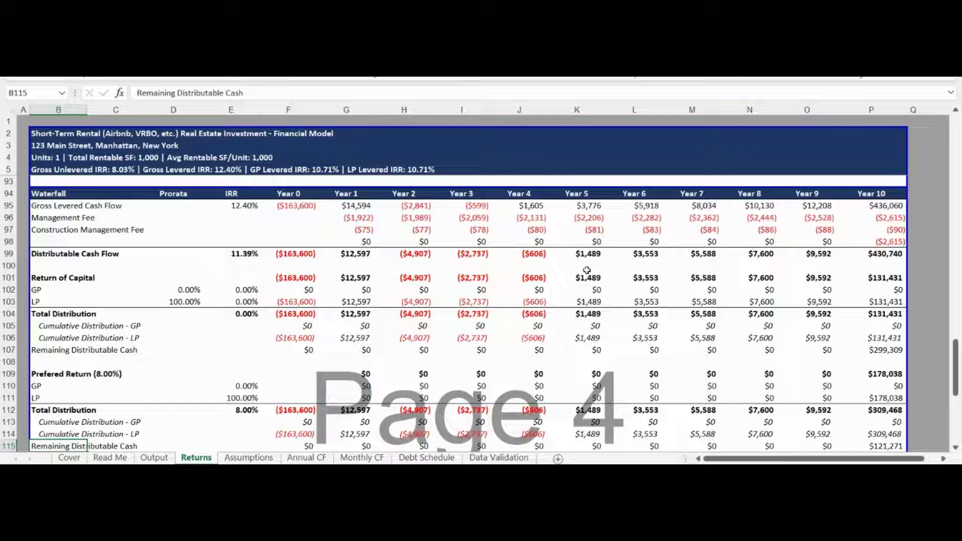
key(Down)
key(Down)
key(Down)
key(Down)
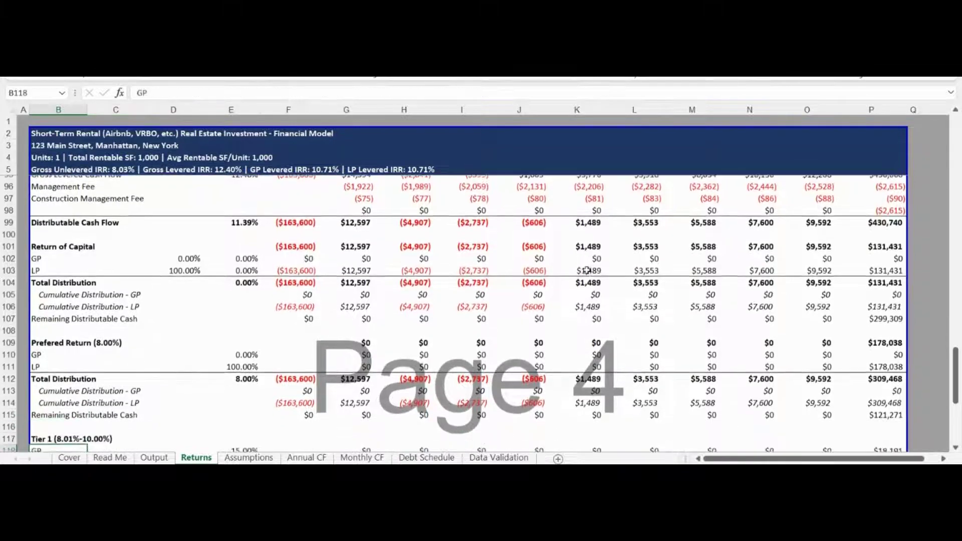
key(Down)
key(Down)
key(Down)
key(Up)
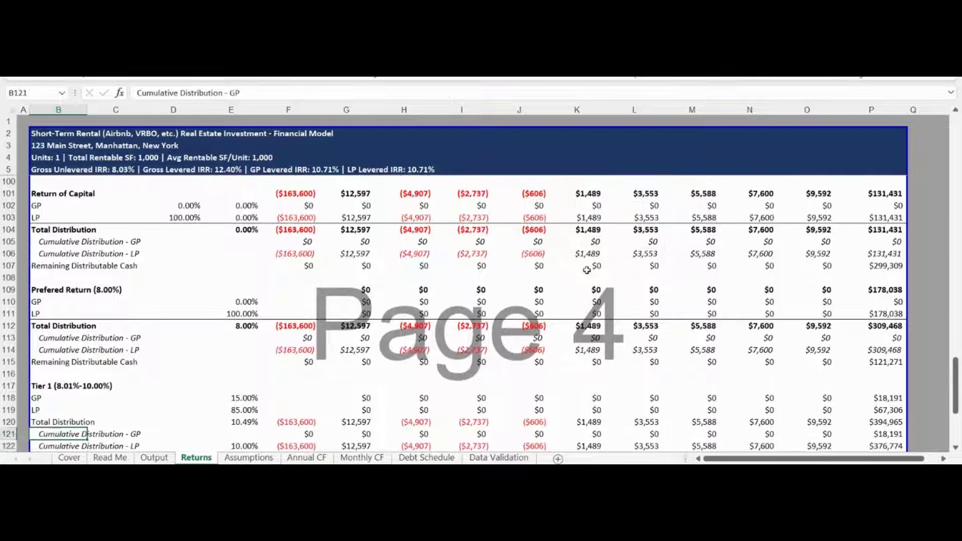
key(Up)
key(Up)
key(Up)
key(Up)
key(Up)
key(Up)
key(Up)
key(Up)
key(Up)
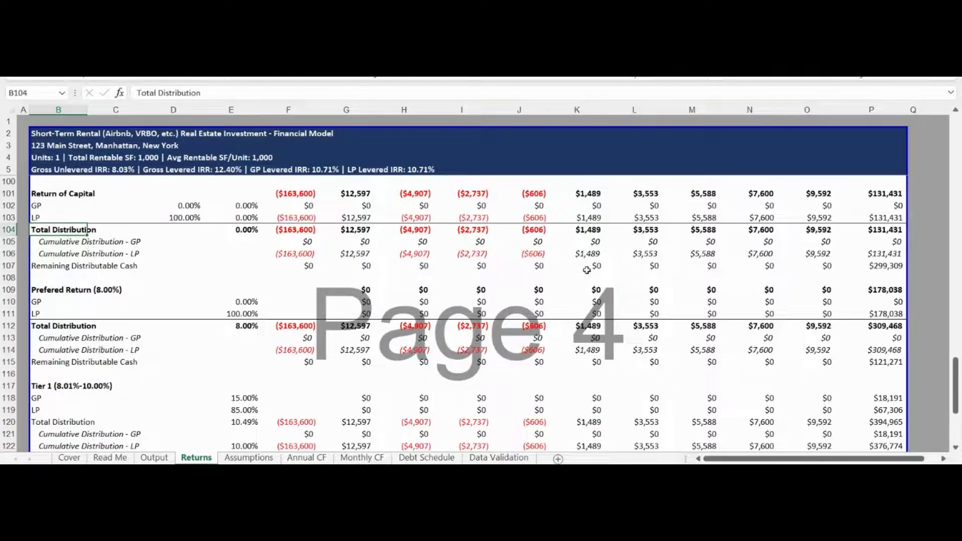
key(Down)
key(Down)
key(Down)
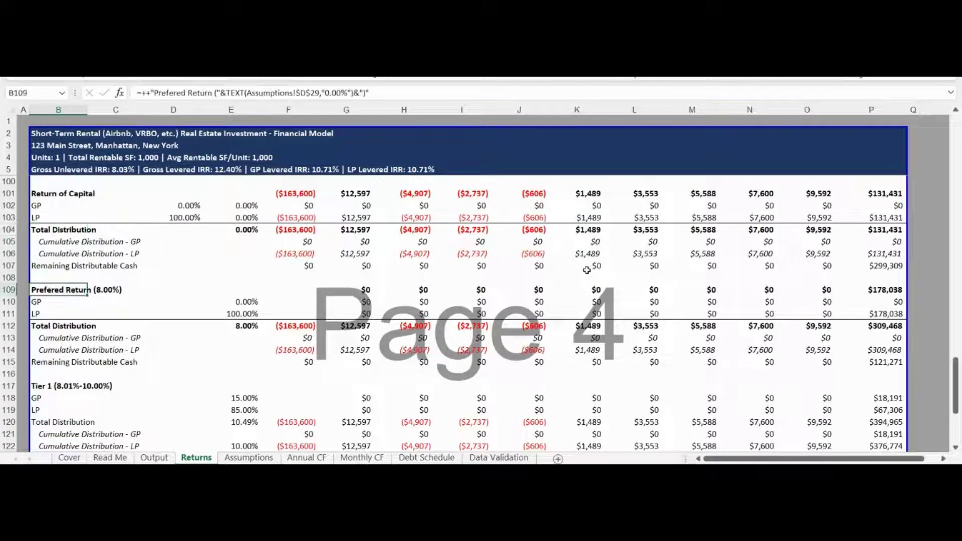
key(Down)
key(Down)
key(Down)
key(Down)
key(Down)
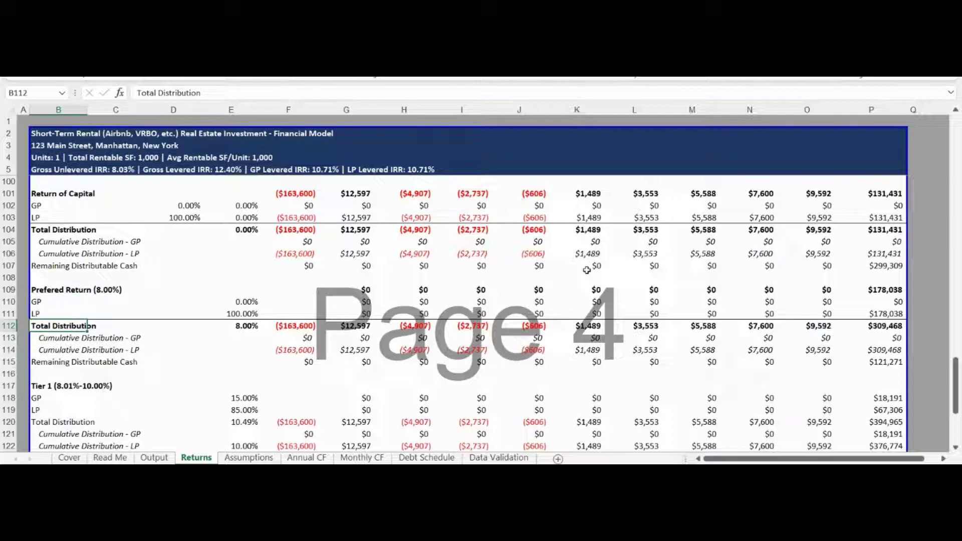
key(Down)
Step: Review Tier 1 Remaining Distributable Cash and the Tier 2 Total Distribution row
key(Down)
key(Down)
key(Down)
key(Down)
key(Down)
key(Down)
key(Down)
key(Down)
key(Down)
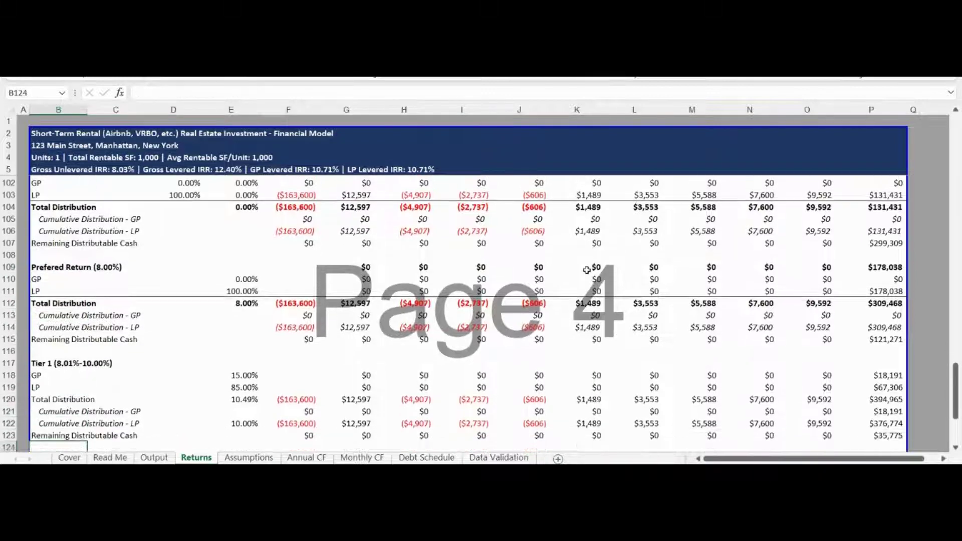
key(Down)
key(Down)
key(Down)
key(Up)
key(Up)
key(Up)
key(Up)
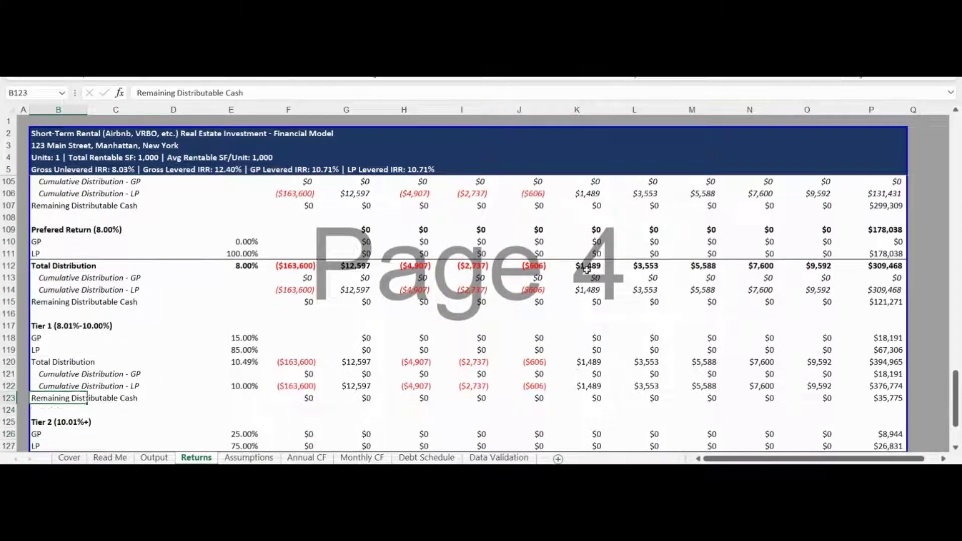
key(Up)
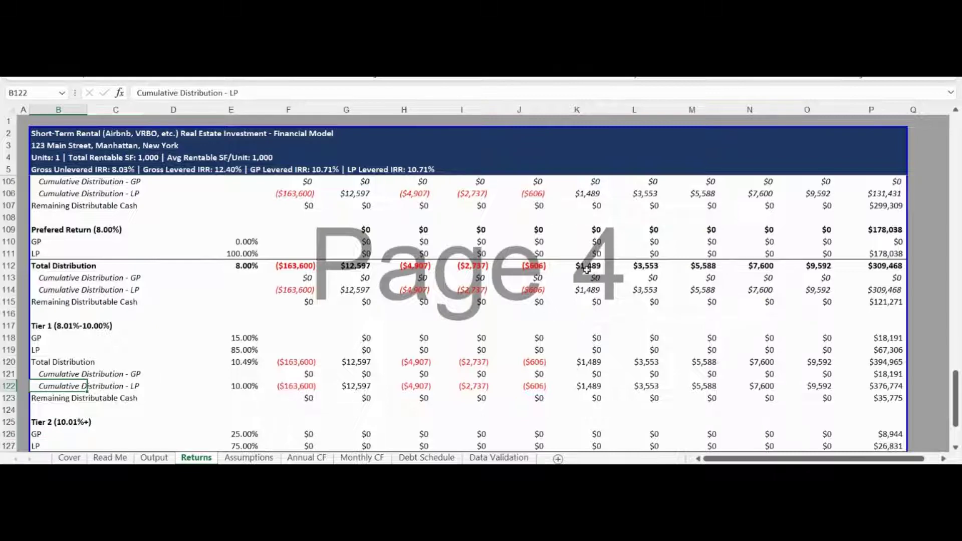
key(Down)
key(Down)
key(Down)
key(Down)
key(Down)
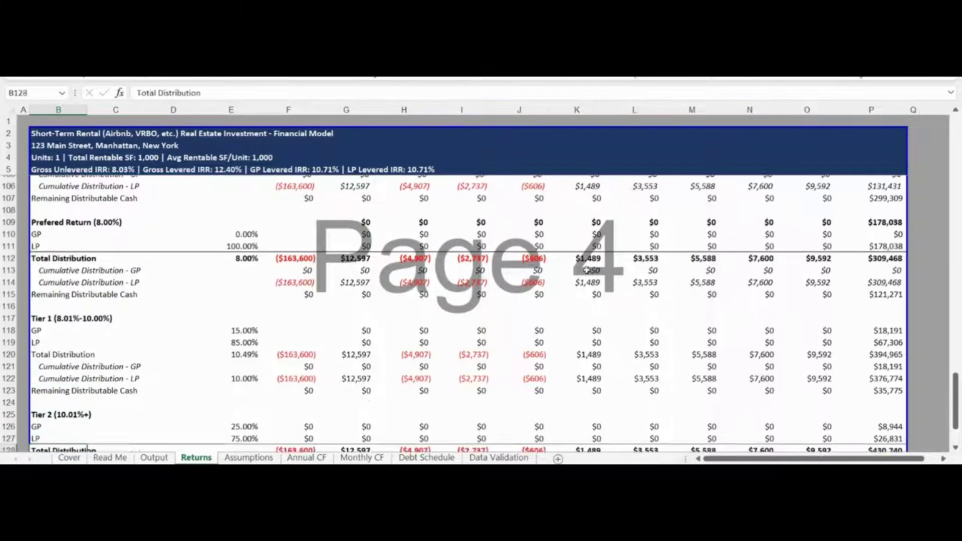
key(Down)
key(Down)
key(Down)
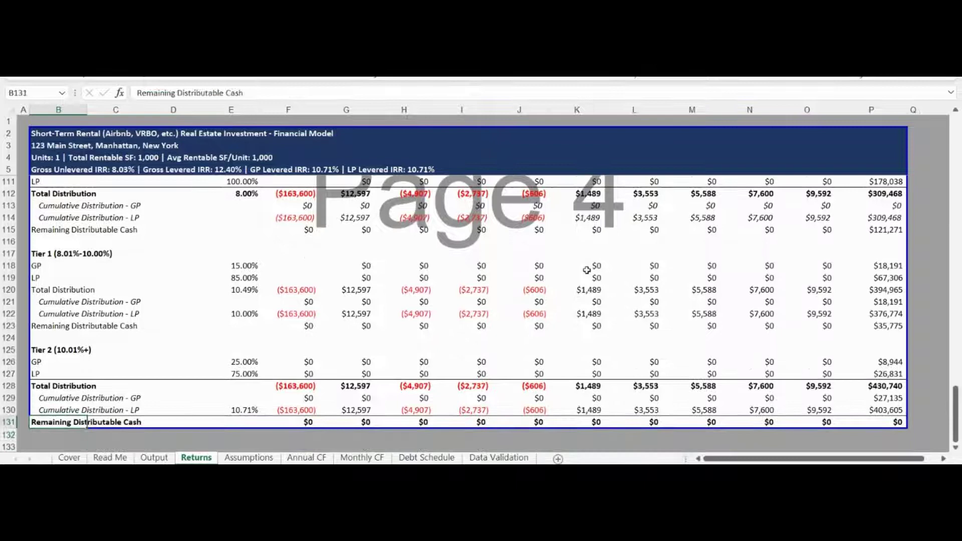
Step: Check the 10.71% LP IRR formula in E130, then switch to the Output sheet
key(Up)
key(Right)
key(Right)
key(Right)
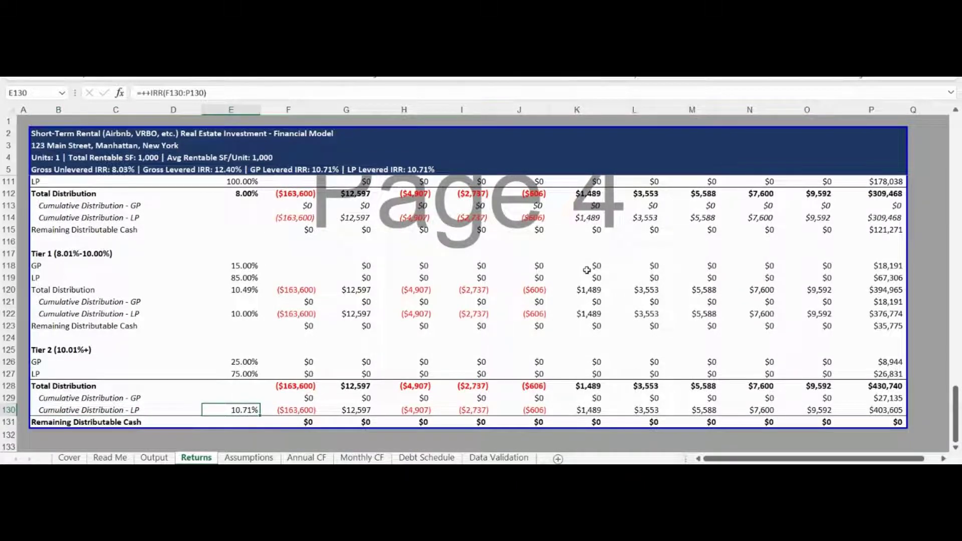
key(ctrl+Page_Up)
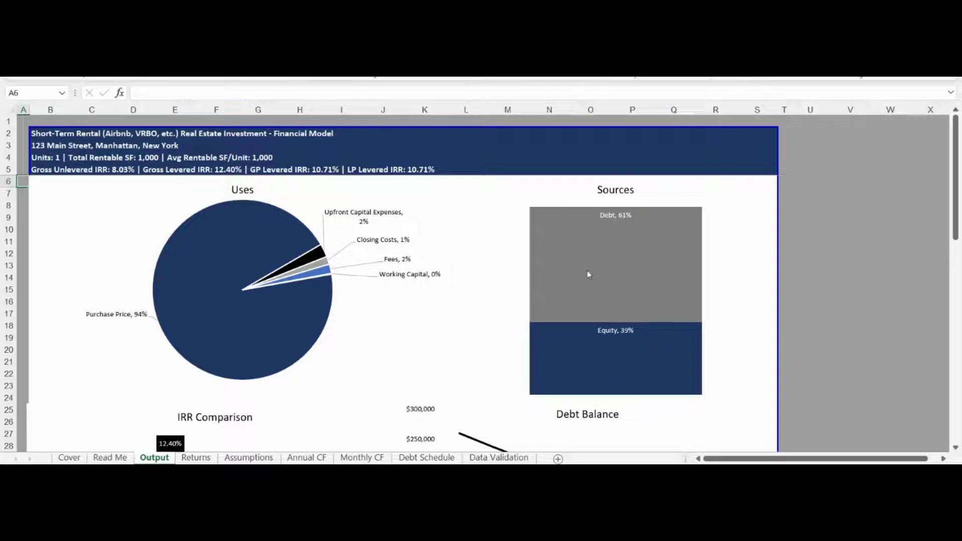
Step: Scroll past the Uses and Sources charts to show IRR Comparison and Debt Balance
key(Down)
key(Down)
key(Down)
key(Down)
key(Down)
key(Down)
key(Down)
key(Down)
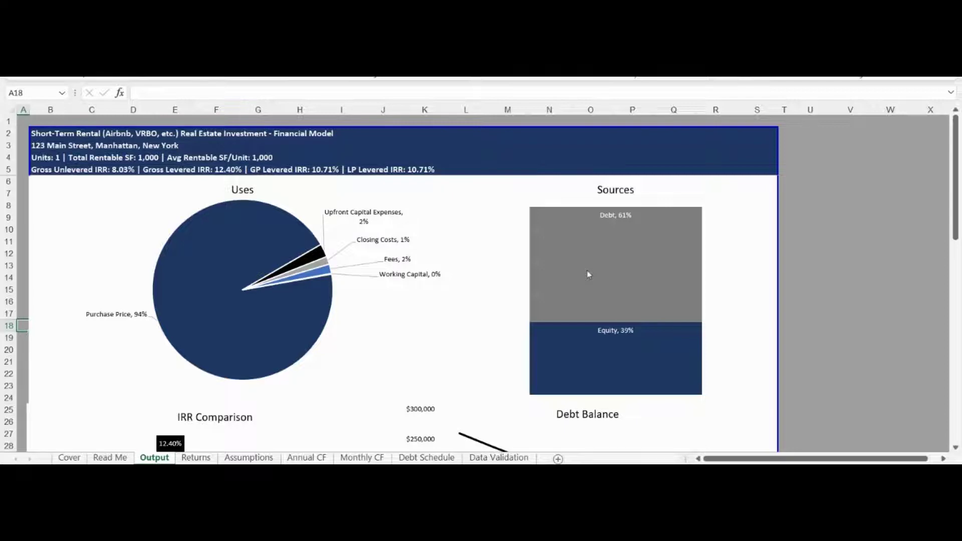
key(Down)
key(Page_Down)
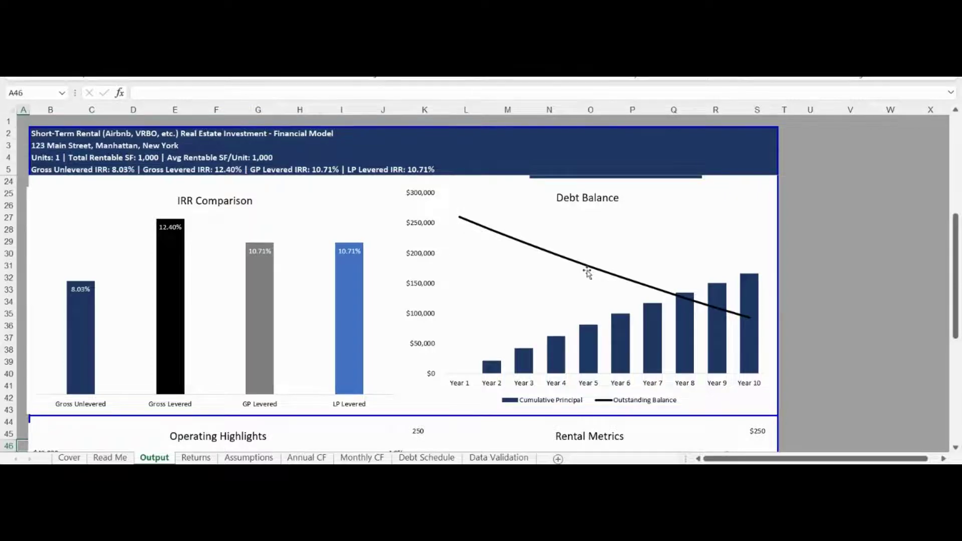
Step: Page down to the Operating Highlights and Rental Metrics charts at the dashboard's end
key(Page_Down)
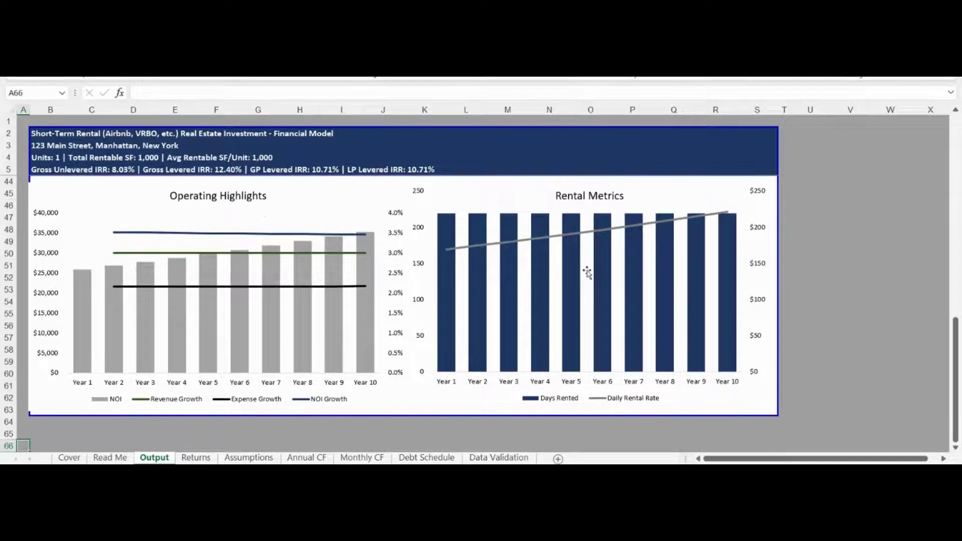